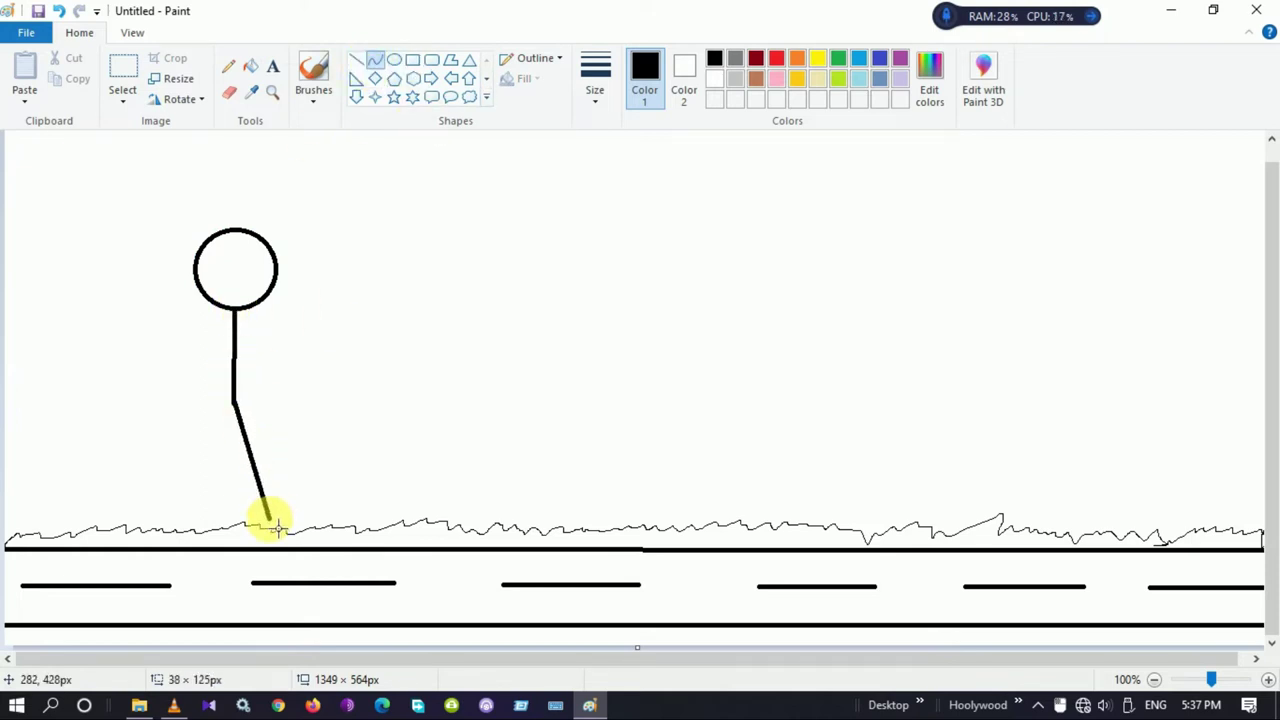
Draw the stick figure's second leg and both arms in black, with the arms spreading down from the body.
drag(236, 410, 204, 537)
mouse_move(234, 355)
mouse_down()
mouse_move(303, 339)
mouse_move(316, 431)
mouse_up()
drag(240, 360, 169, 427)
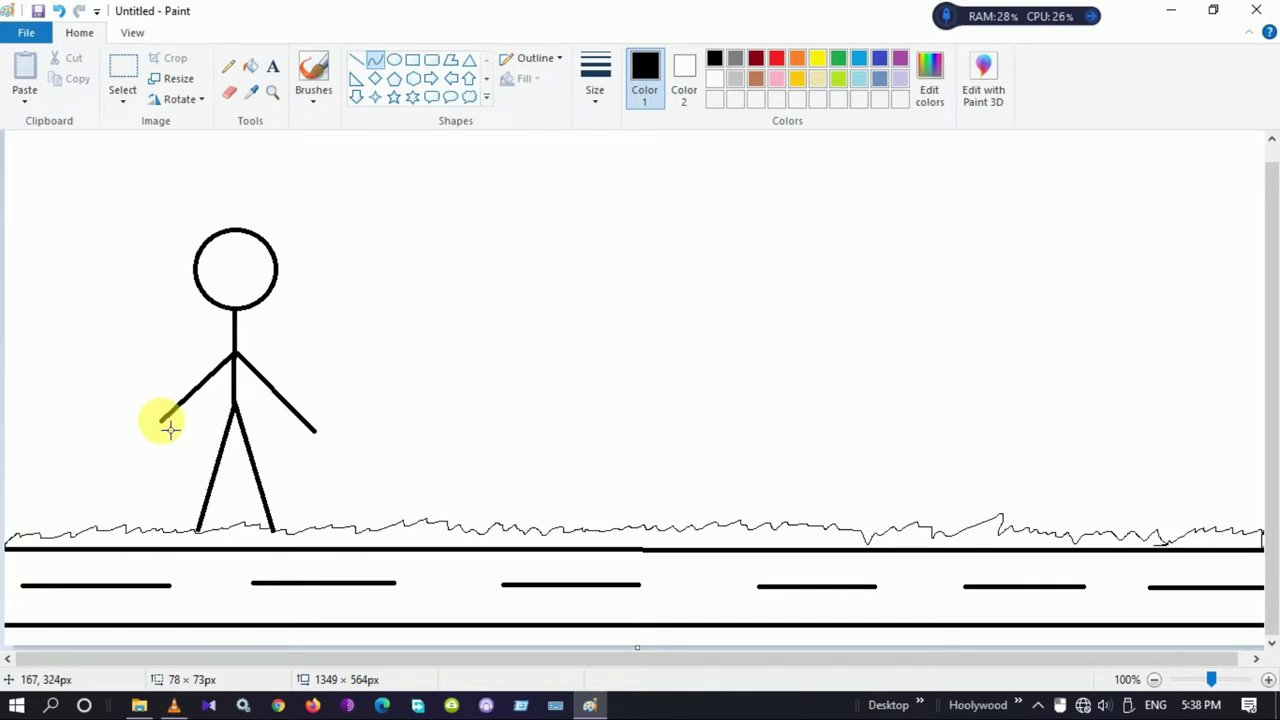
Add two square black eyes and a curved smile about 38 px wide to the stick figure's face.
click(229, 93)
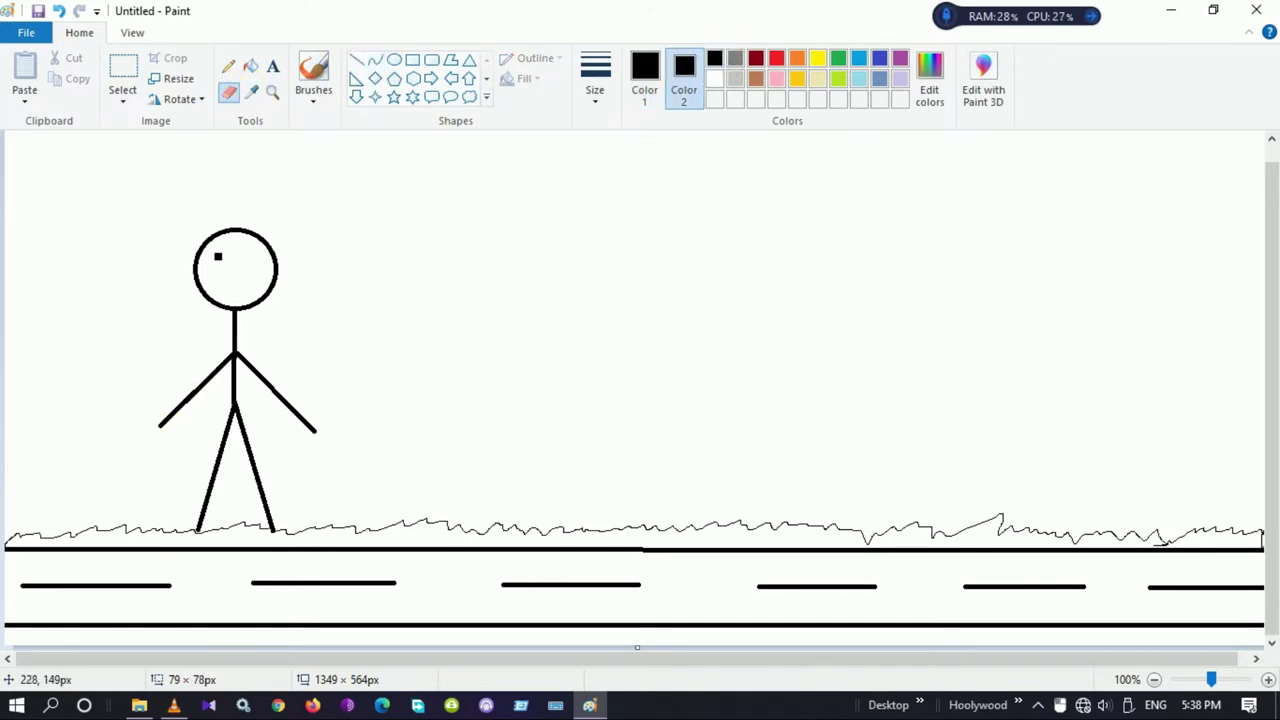
click(356, 60)
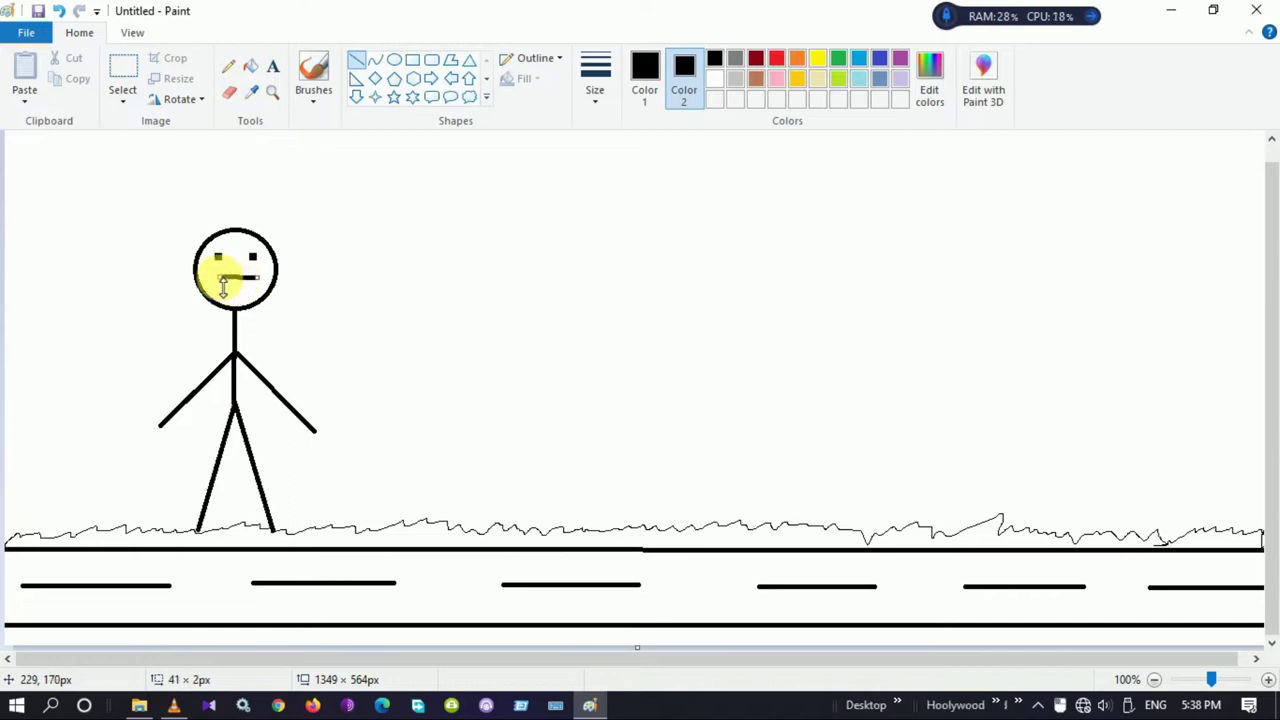
key(ctrl+z)
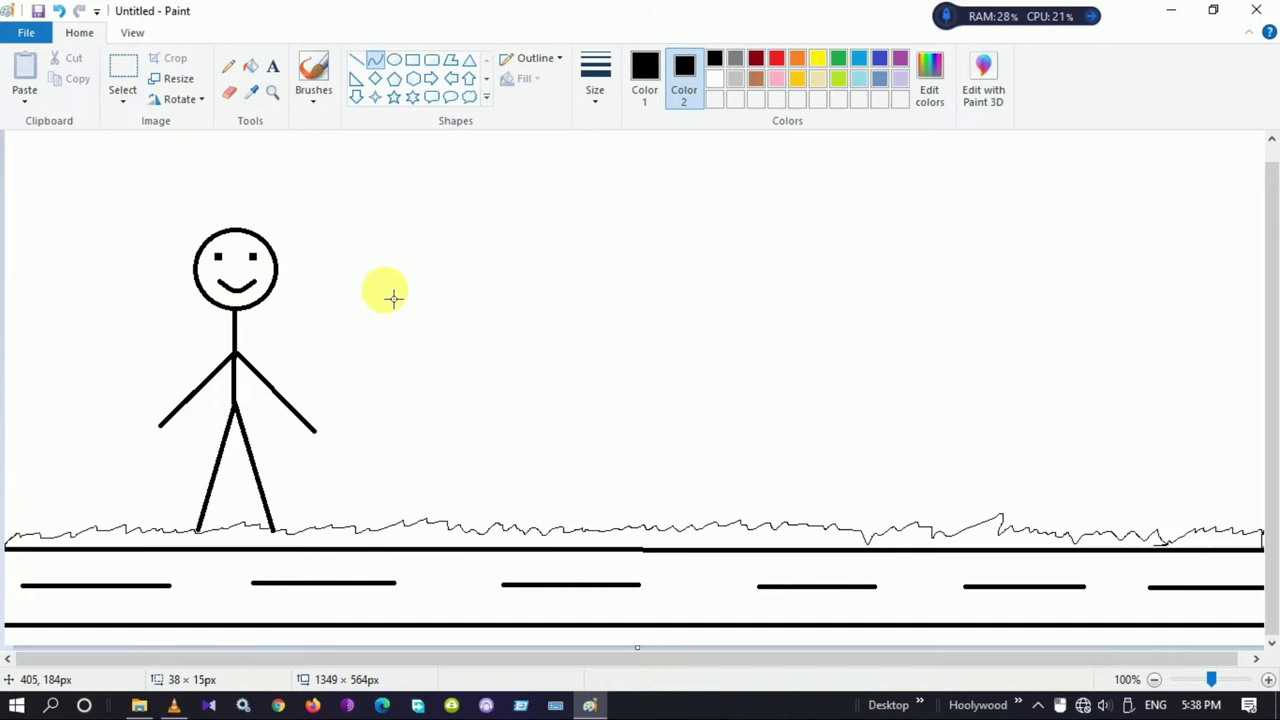
scroll(160, 145, up, 1)
drag(587, 345, 236, 301)
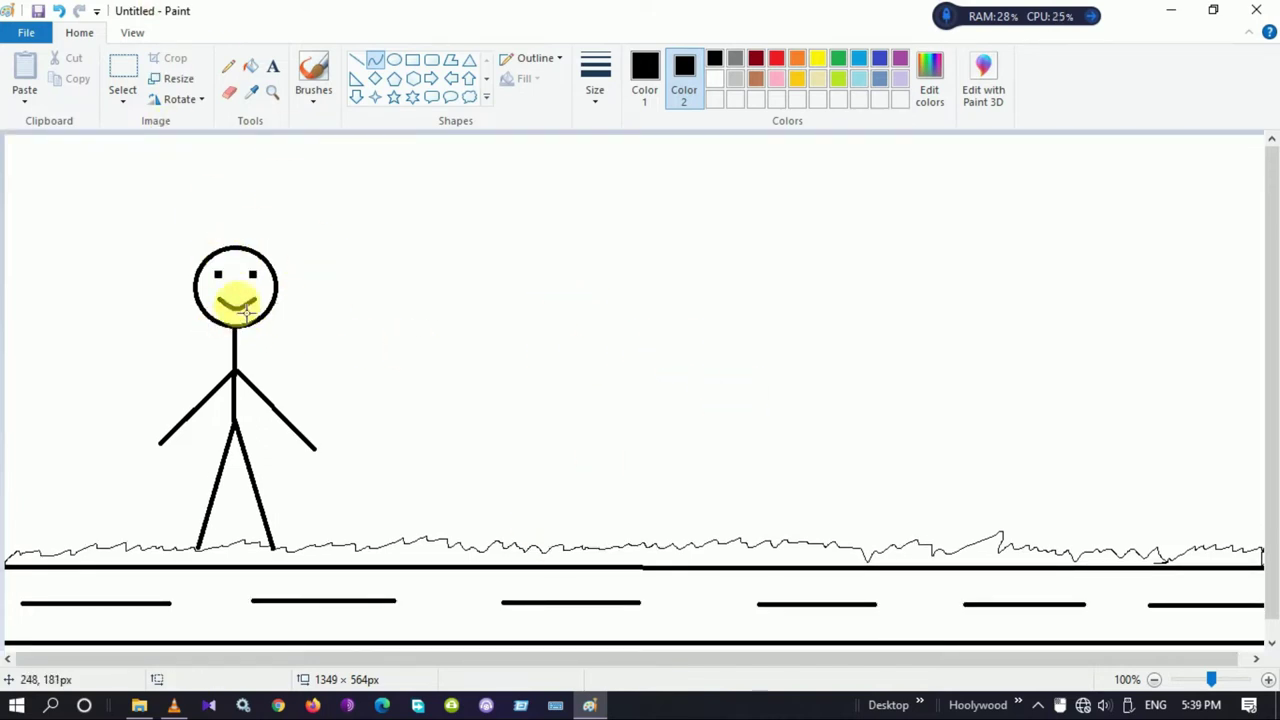
Draw a slanted park bench seat with straight lines above the grass, using three long slats joined by angled ends.
click(360, 68)
drag(705, 441, 932, 457)
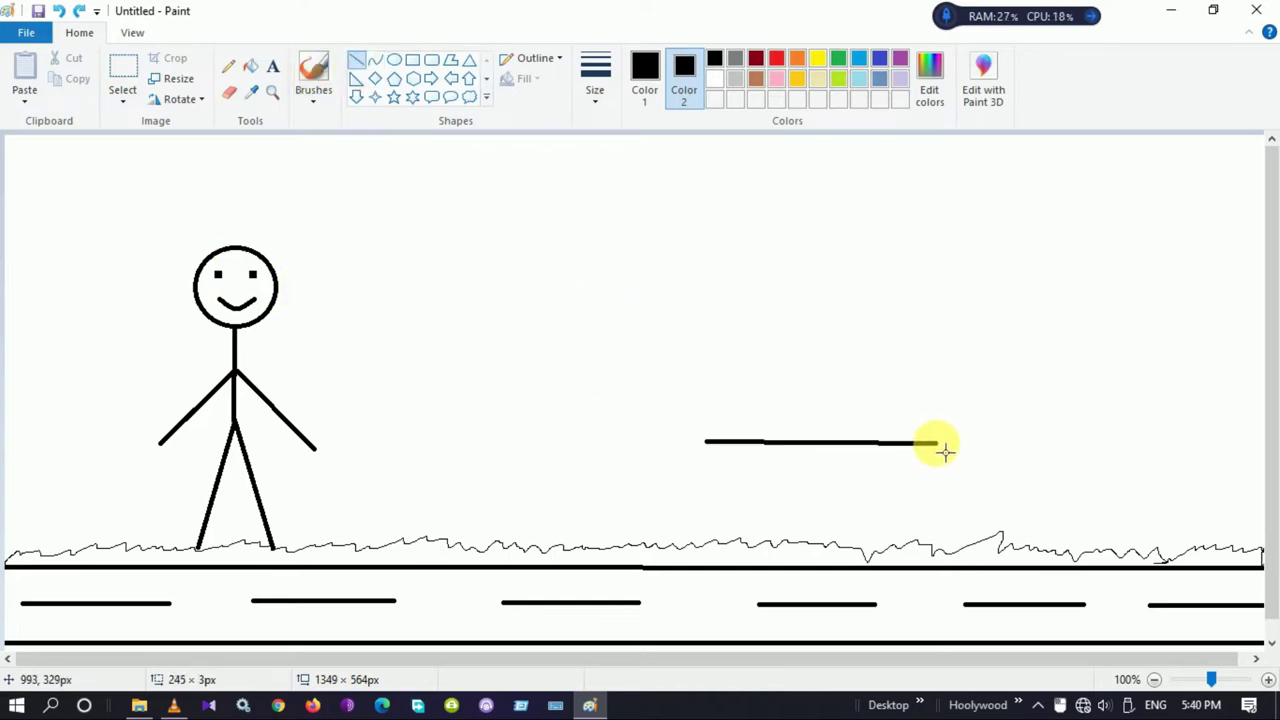
drag(720, 470, 992, 471)
drag(738, 500, 1007, 500)
drag(710, 445, 741, 495)
drag(972, 441, 1003, 493)
Draw the bench's four legs with straight lines from the seat corners down to the grass.
drag(706, 442, 719, 547)
drag(733, 493, 737, 545)
drag(974, 443, 979, 545)
drag(1003, 493, 1001, 547)
Draw the bench's backrest with two upright posts and three horizontal slats about 282 px wide.
drag(706, 442, 712, 360)
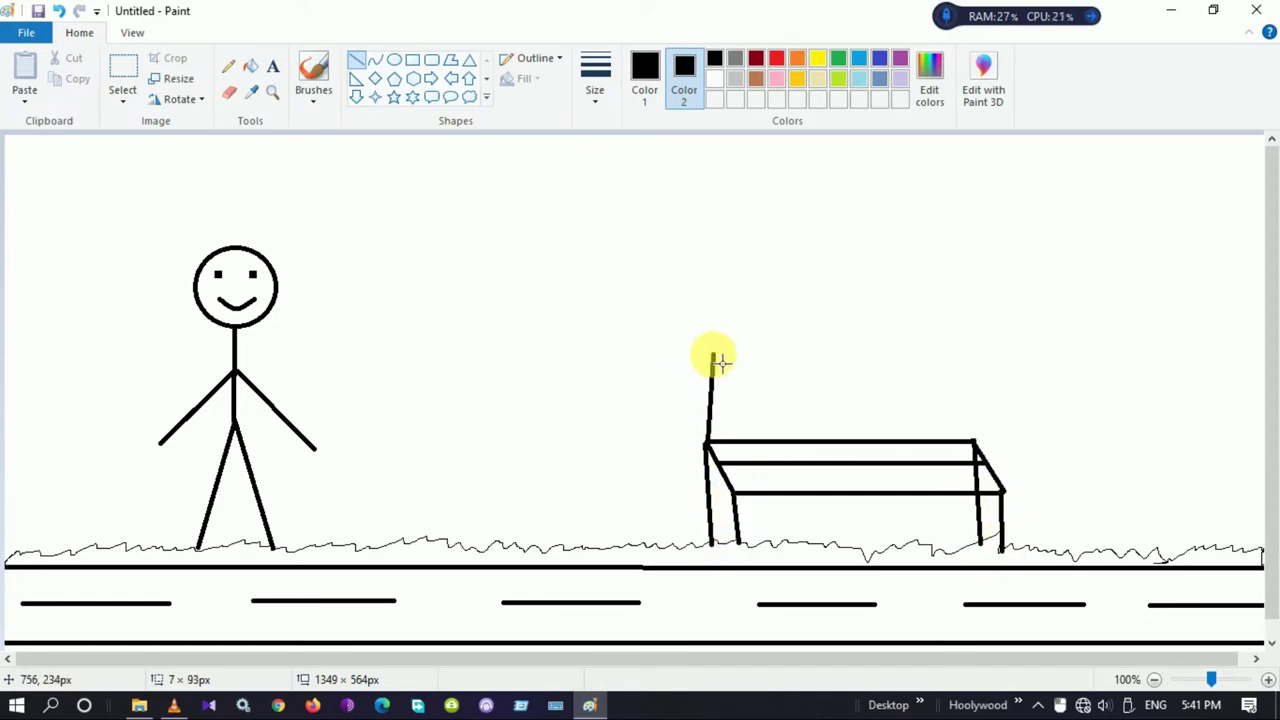
drag(975, 343, 975, 439)
drag(706, 341, 979, 342)
drag(706, 371, 981, 375)
drag(708, 410, 976, 405)
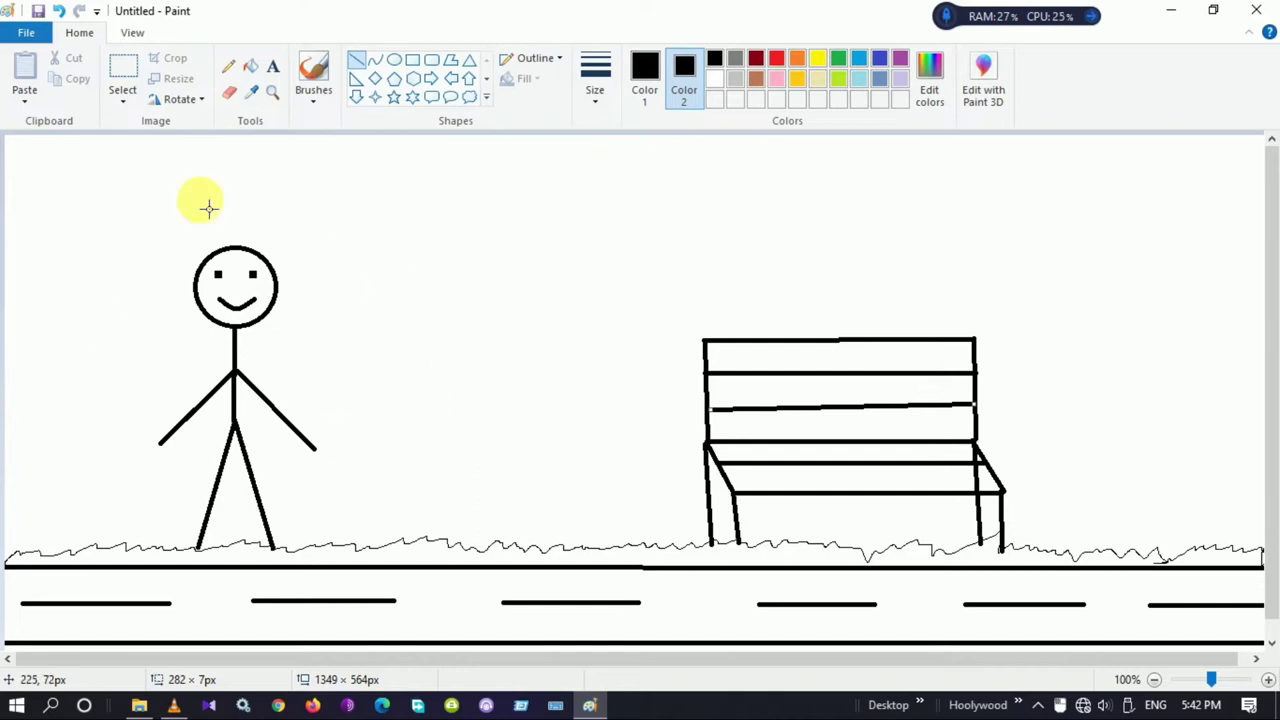
Draw a tree trunk line about 210 px tall beside the bench and a jagged foliage outline with the Pencil.
drag(1178, 553, 1175, 358)
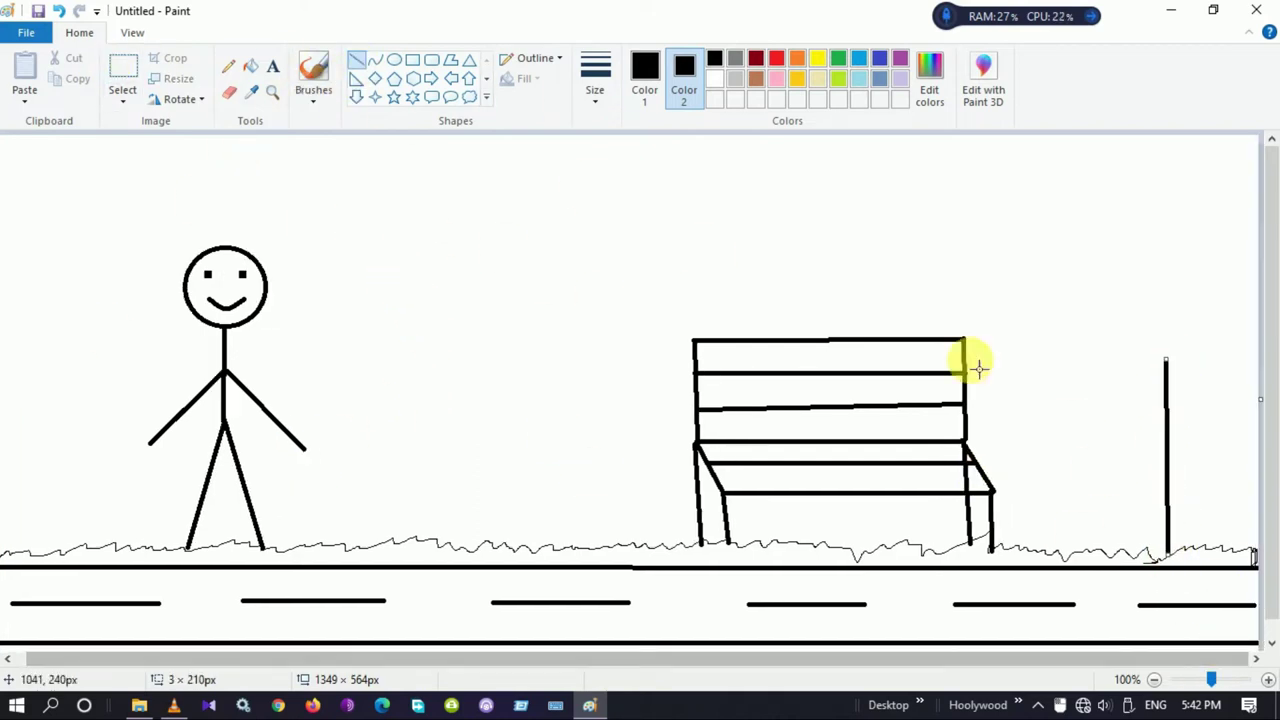
click(228, 68)
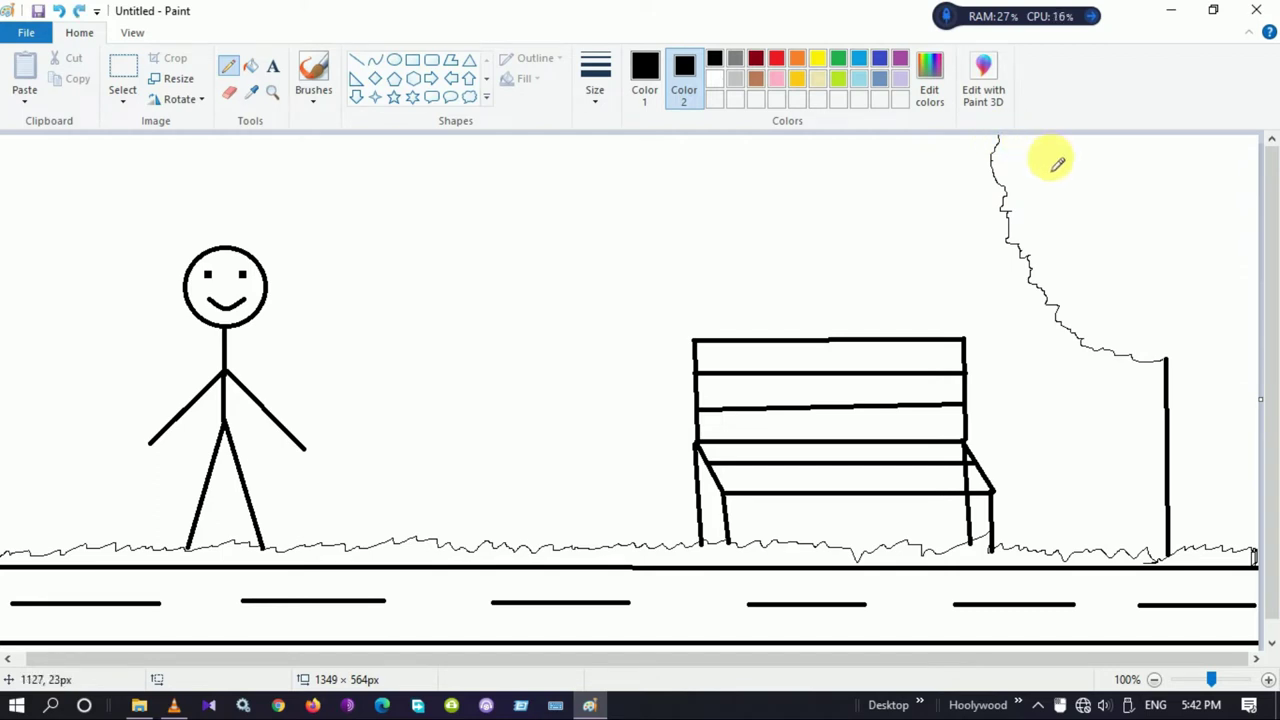
click(1268, 679)
click(1268, 679)
drag(1271, 286, 1271, 436)
drag(337, 677, 1210, 679)
Draw a second stick figure beside the first, with a round head, body, two legs and two arms.
click(395, 60)
mouse_move(413, 247)
mouse_down()
mouse_move(502, 334)
mouse_move(430, 543)
mouse_up()
click(374, 60)
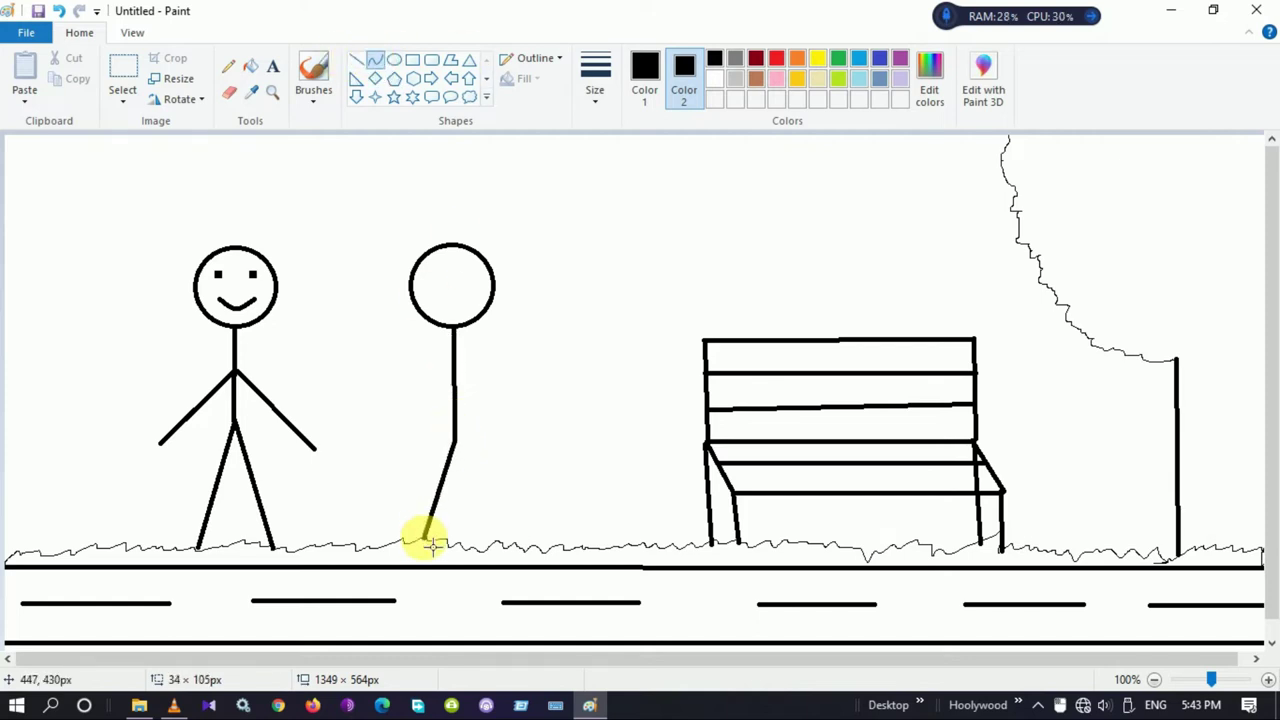
drag(457, 444, 496, 543)
mouse_move(455, 381)
mouse_down()
mouse_move(320, 449)
mouse_move(365, 450)
mouse_up()
drag(455, 381, 524, 439)
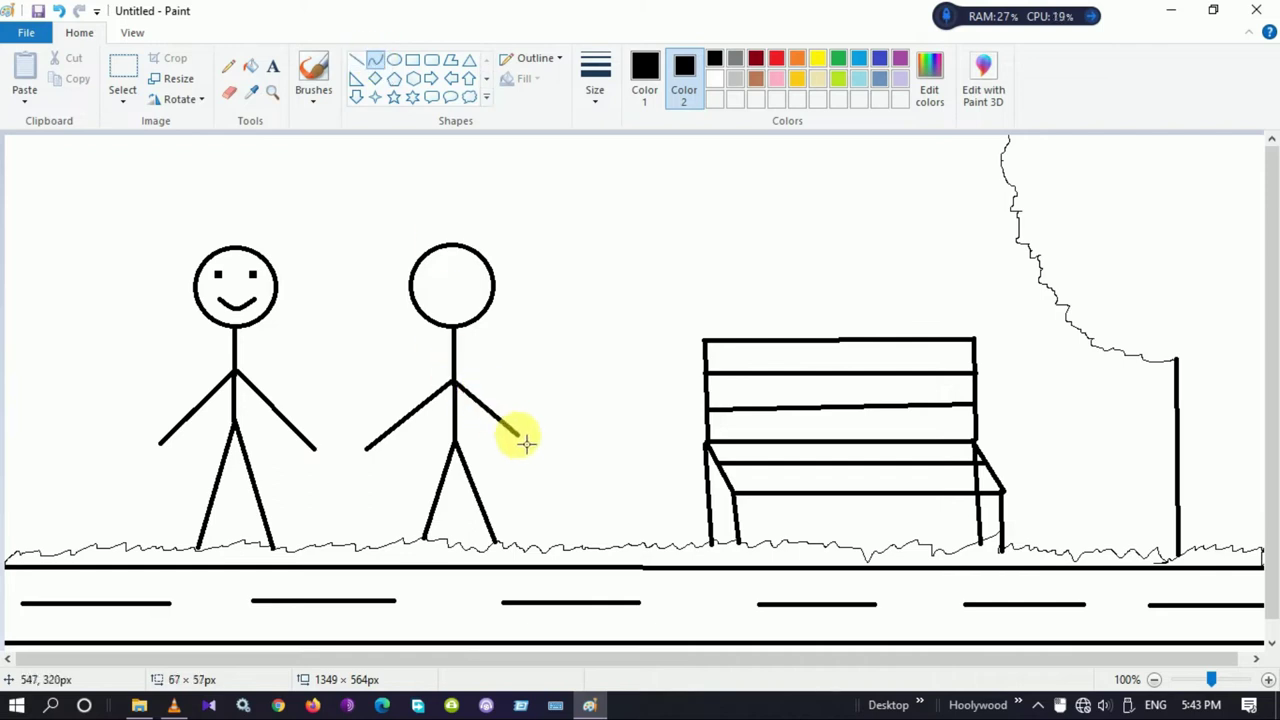
Give the second stick figure two square eyes and a curved smile about 37 px wide.
click(374, 62)
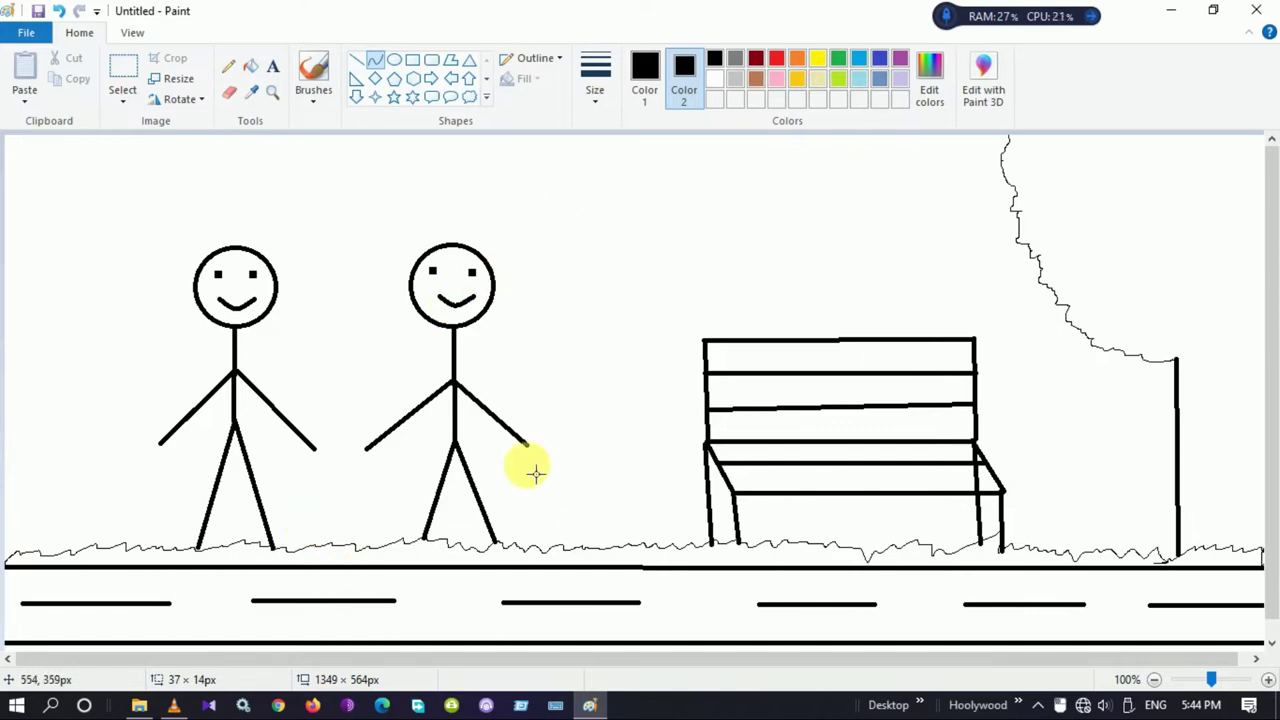
scroll(470, 100, down, 1)
scroll(460, 100, up, 1)
Draw a heart shape between the two stick figures so it touches both of their inner hands.
click(486, 78)
click(357, 97)
drag(345, 407, 376, 483)
drag(325, 444, 316, 444)
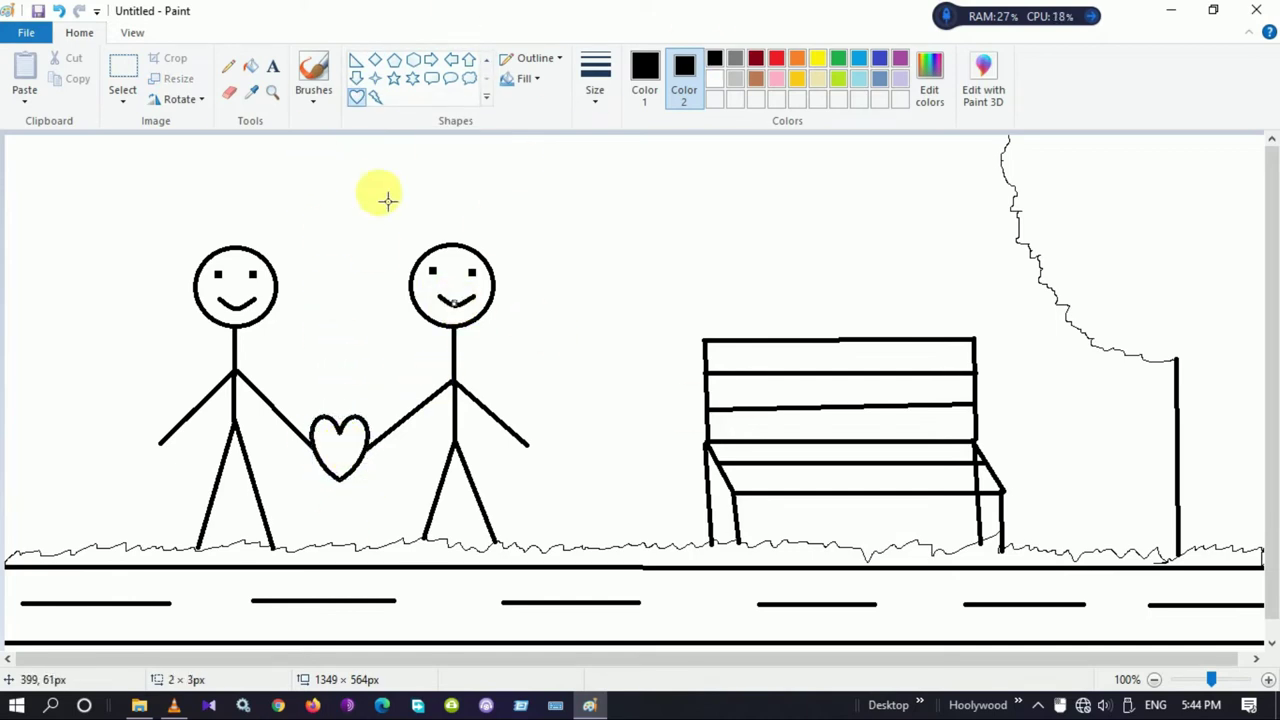
Draw small thin-outlined oval fruits inside the tree's foliage and wavy Pencil branch lines fanning out above the trunk.
click(486, 59)
click(394, 59)
click(595, 80)
click(637, 138)
drag(1146, 193, 1162, 211)
drag(1088, 287, 1105, 308)
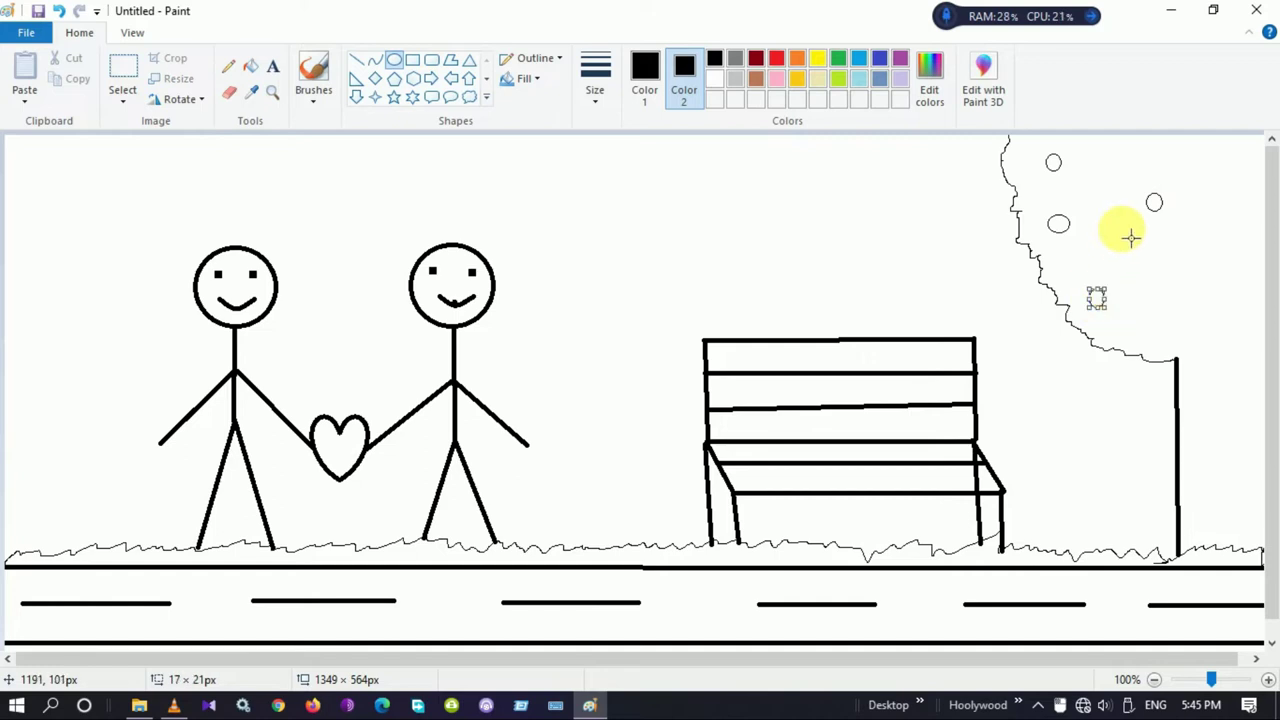
drag(1176, 358, 1153, 300)
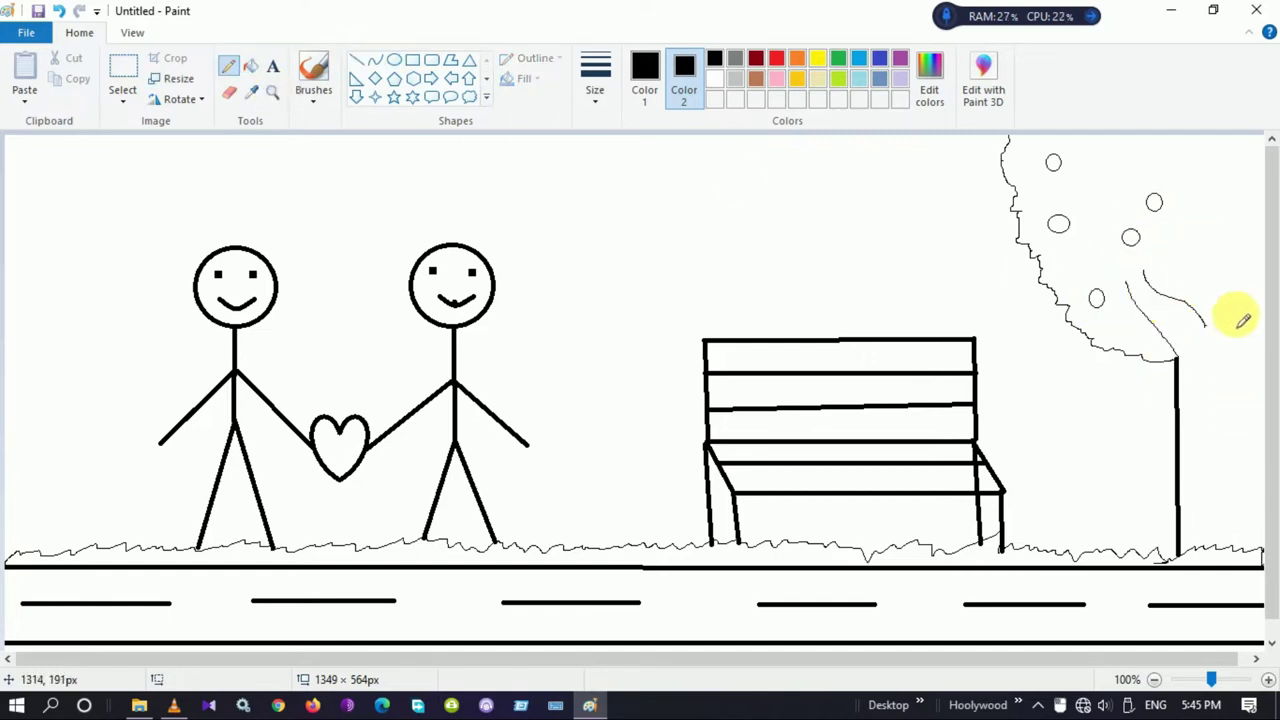
mouse_move(1240, 237)
mouse_down()
mouse_move(1258, 300)
mouse_move(1222, 316)
mouse_up()
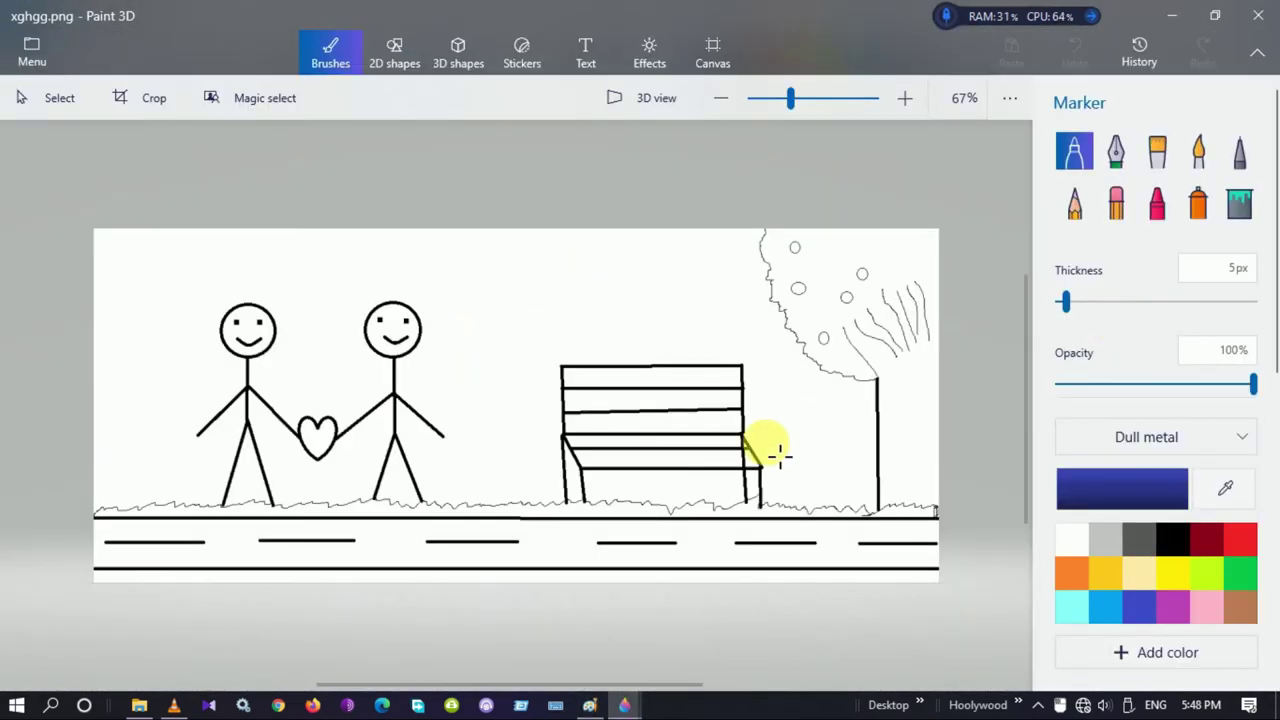
In Paint 3D, color the tree's trunk and branches brown with the Spray can at 45 px thickness.
scroll(814, 429, up, 4)
drag(729, 680, 843, 400)
click(1240, 606)
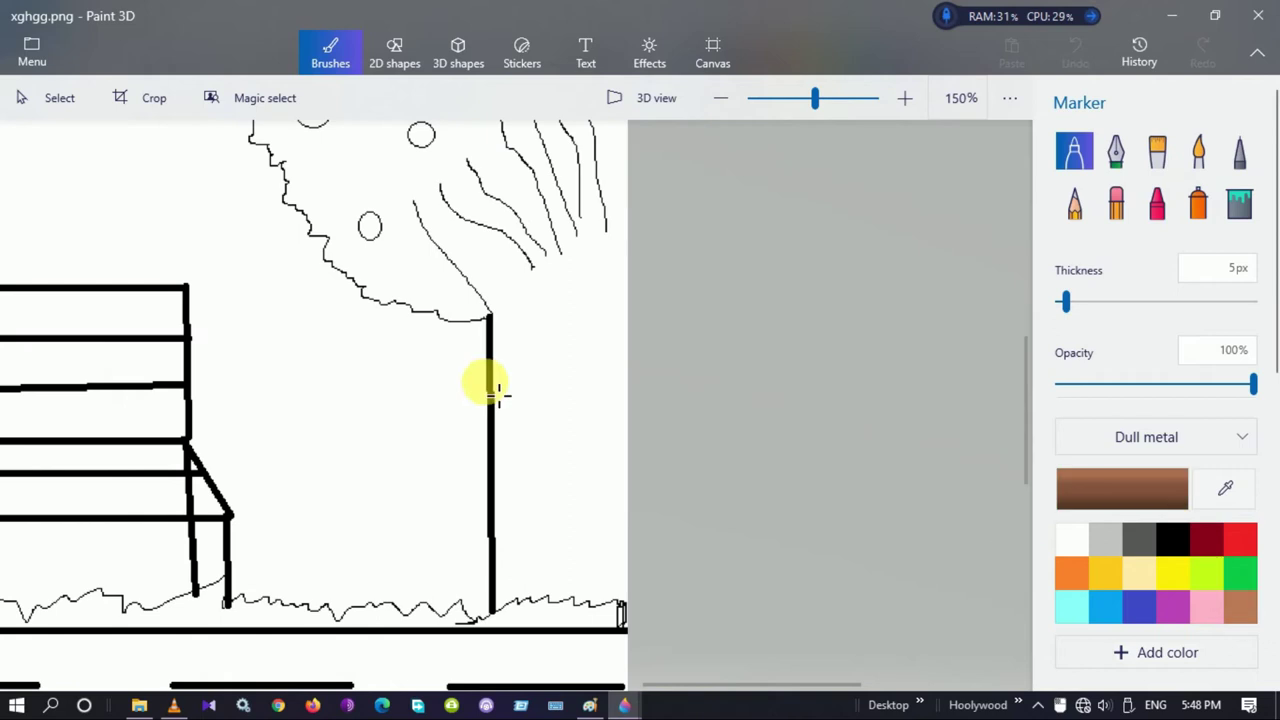
click(1218, 212)
mouse_move(545, 395)
mouse_down()
mouse_move(529, 457)
mouse_move(617, 580)
mouse_move(586, 523)
mouse_move(620, 445)
mouse_up()
drag(1062, 302, 1073, 302)
mouse_move(615, 470)
mouse_down()
mouse_move(613, 586)
mouse_move(584, 475)
mouse_move(574, 570)
mouse_move(645, 452)
mouse_move(548, 470)
mouse_move(518, 437)
mouse_move(598, 341)
mouse_move(636, 379)
mouse_move(633, 391)
mouse_move(591, 388)
mouse_move(557, 449)
mouse_up()
scroll(580, 371, up, 5)
scroll(580, 371, down, 6)
mouse_move(580, 371)
mouse_down()
mouse_move(607, 393)
mouse_move(578, 392)
mouse_move(549, 292)
mouse_move(525, 279)
mouse_move(603, 367)
mouse_move(582, 224)
mouse_move(616, 342)
mouse_move(645, 359)
mouse_move(612, 193)
mouse_up()
scroll(730, 250, up, 3)
Spray green foliage along the upper and outer edges of the tree crown.
click(1240, 573)
drag(1027, 400, 1020, 271)
mouse_move(370, 355)
mouse_down()
mouse_move(655, 372)
mouse_move(570, 600)
mouse_up()
Fill the oval fruits in the tree crown with red.
click(1240, 540)
click(1239, 203)
click(362, 457)
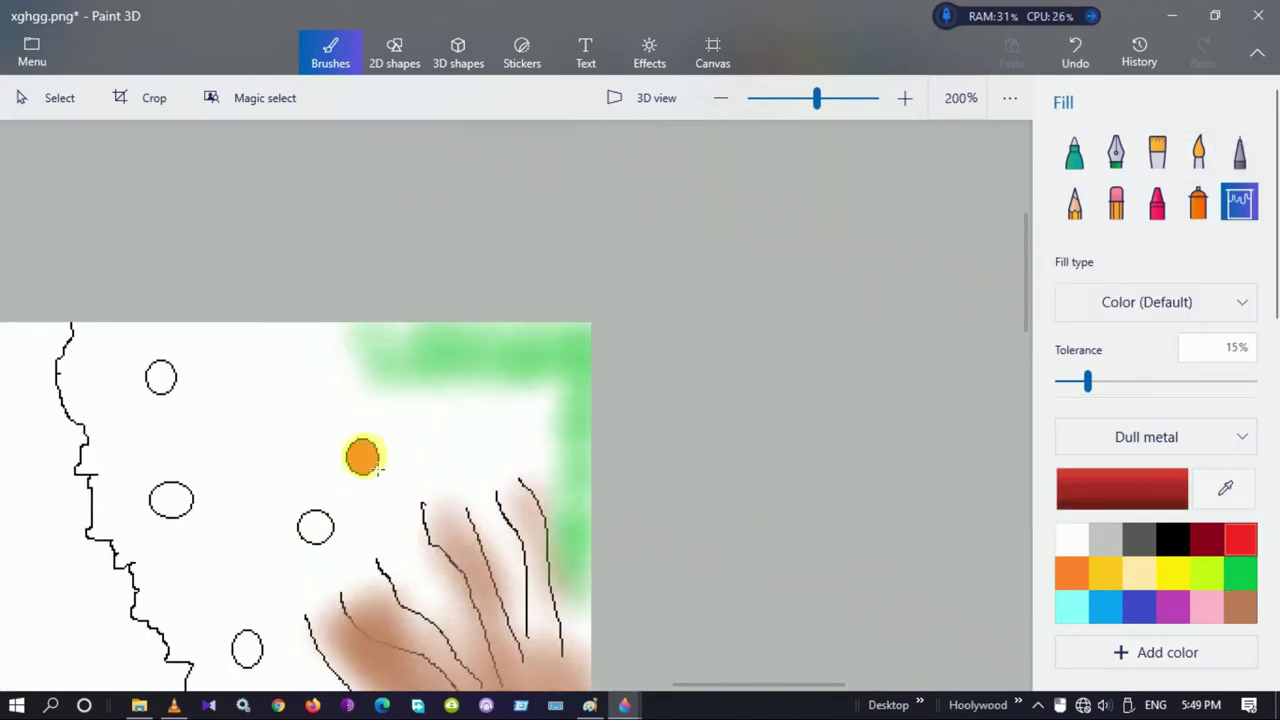
click(160, 377)
click(171, 500)
Spray the rest of the tree crown green along its jagged outline and around the fruits and branches.
click(1240, 573)
click(1198, 203)
mouse_move(260, 350)
mouse_down()
mouse_move(580, 329)
mouse_move(570, 432)
mouse_move(408, 634)
mouse_up()
scroll(511, 490, down, 2)
mouse_move(420, 520)
mouse_down()
mouse_move(500, 434)
mouse_move(449, 500)
mouse_move(390, 675)
mouse_move(437, 520)
mouse_move(406, 443)
mouse_move(297, 374)
mouse_up()
key(ctrl+z)
mouse_move(381, 389)
mouse_down()
mouse_move(263, 381)
mouse_move(202, 405)
mouse_move(216, 499)
mouse_move(257, 549)
mouse_up()
scroll(257, 549, down, 2)
scroll(412, 318, down, 3)
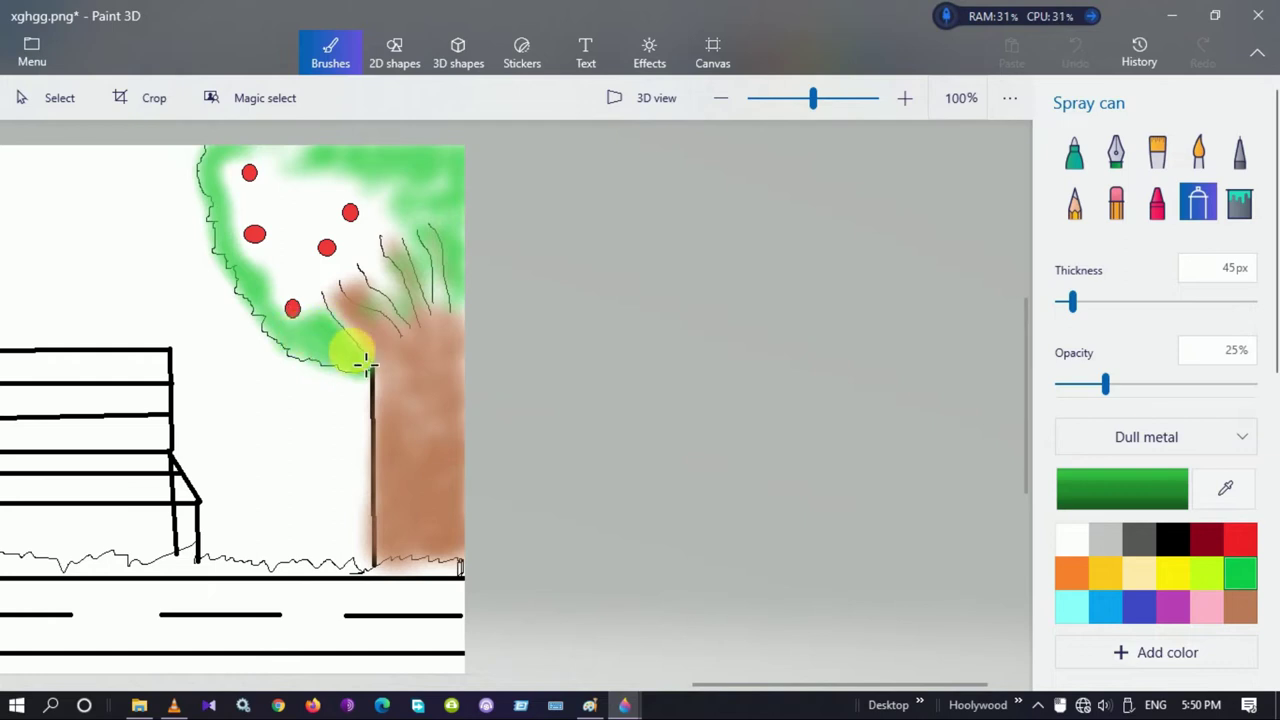
mouse_move(392, 288)
mouse_down()
mouse_move(440, 279)
mouse_move(472, 334)
mouse_move(480, 213)
mouse_move(272, 161)
mouse_move(315, 166)
mouse_move(255, 212)
mouse_move(247, 186)
mouse_move(271, 169)
mouse_move(261, 267)
mouse_move(257, 234)
mouse_move(299, 218)
mouse_move(286, 322)
mouse_move(382, 270)
mouse_move(399, 206)
mouse_move(305, 284)
mouse_move(340, 206)
mouse_move(312, 240)
mouse_move(334, 278)
mouse_move(347, 236)
mouse_move(327, 251)
mouse_move(390, 216)
mouse_up()
scroll(500, 491, down, 1)
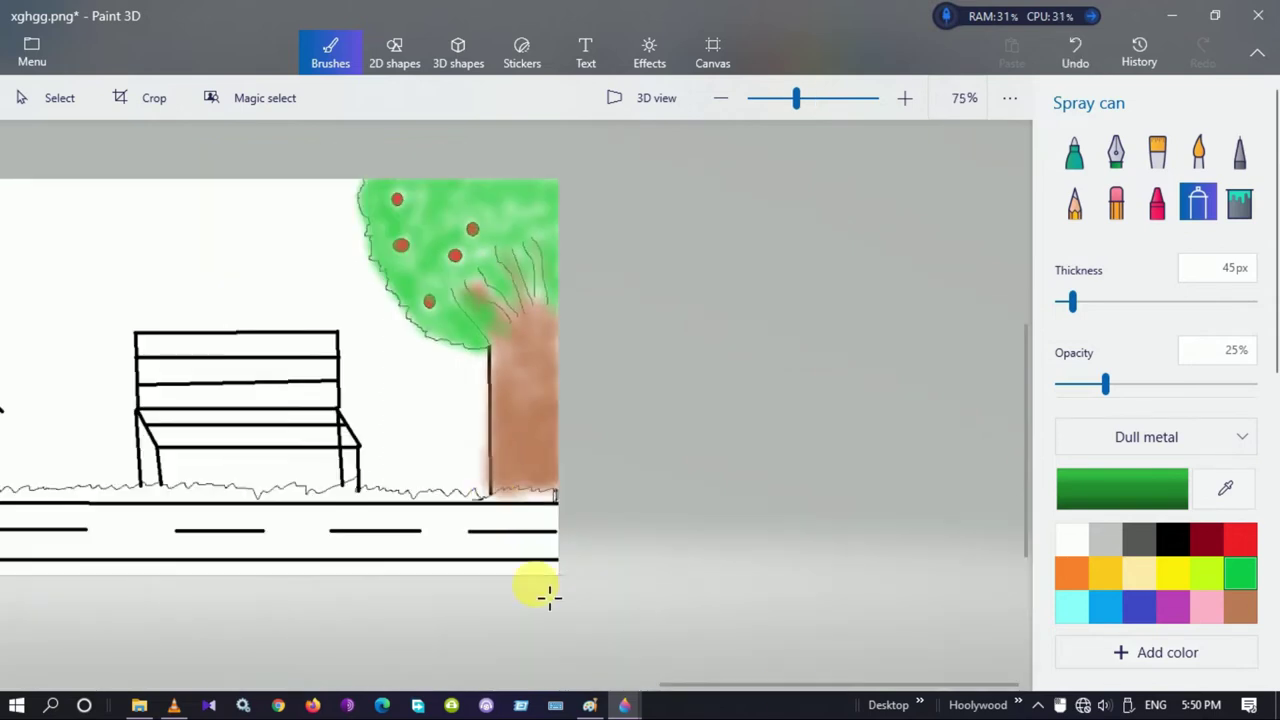
scroll(500, 491, left, 3)
scroll(101, 515, up, 6)
click(145, 445)
key(ctrl+z)
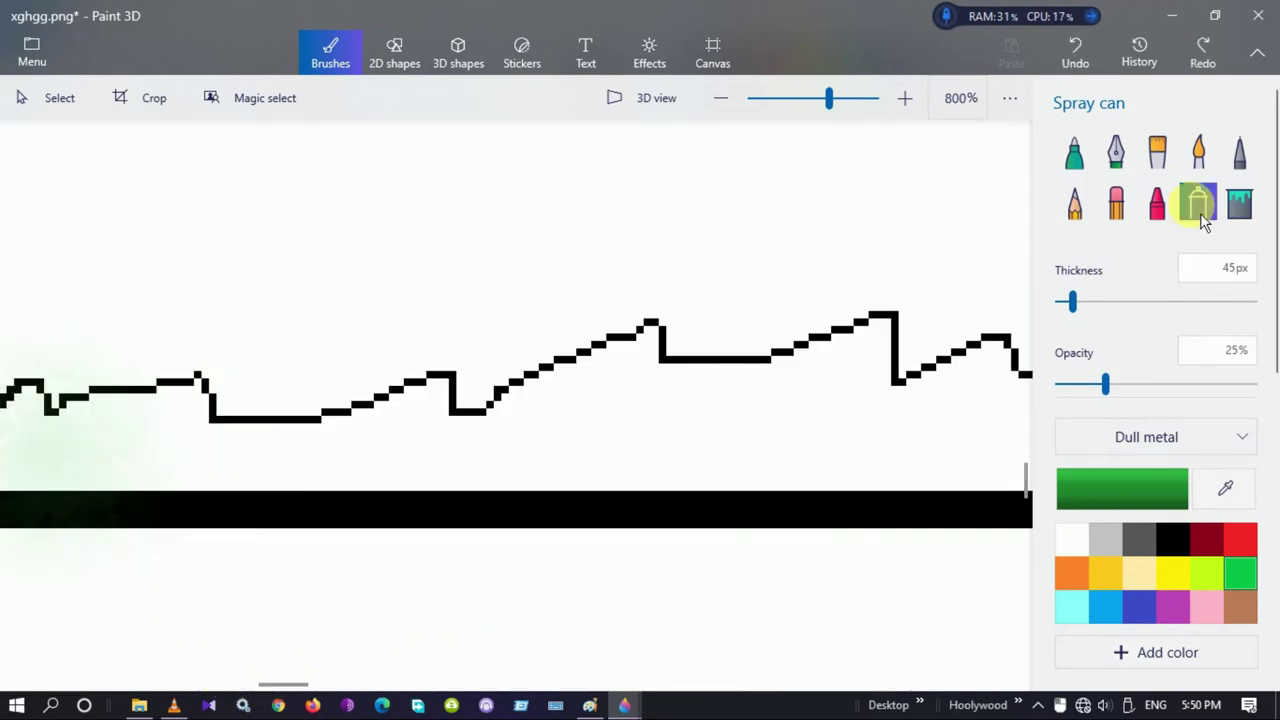
Paint the left end of the grass strip above the road green with a thinner brush.
click(1198, 150)
click(1062, 302)
drag(290, 686, 279, 703)
mouse_move(175, 468)
mouse_down()
mouse_move(414, 423)
mouse_move(450, 443)
mouse_move(571, 457)
mouse_move(557, 484)
mouse_move(683, 460)
mouse_move(672, 466)
mouse_up()
Erase a patch of the grass near its left end and redraw the missing outline in black with the Pencil.
click(1116, 200)
click(628, 392)
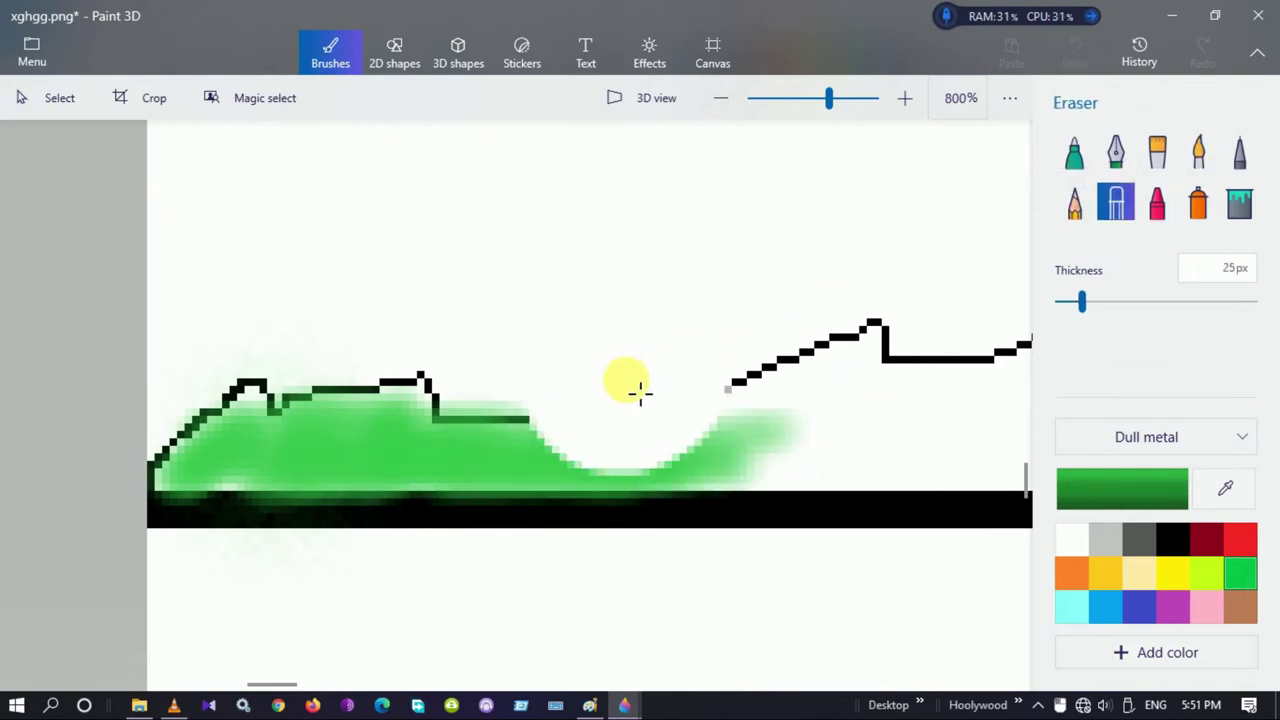
click(1074, 200)
click(520, 425)
click(1170, 548)
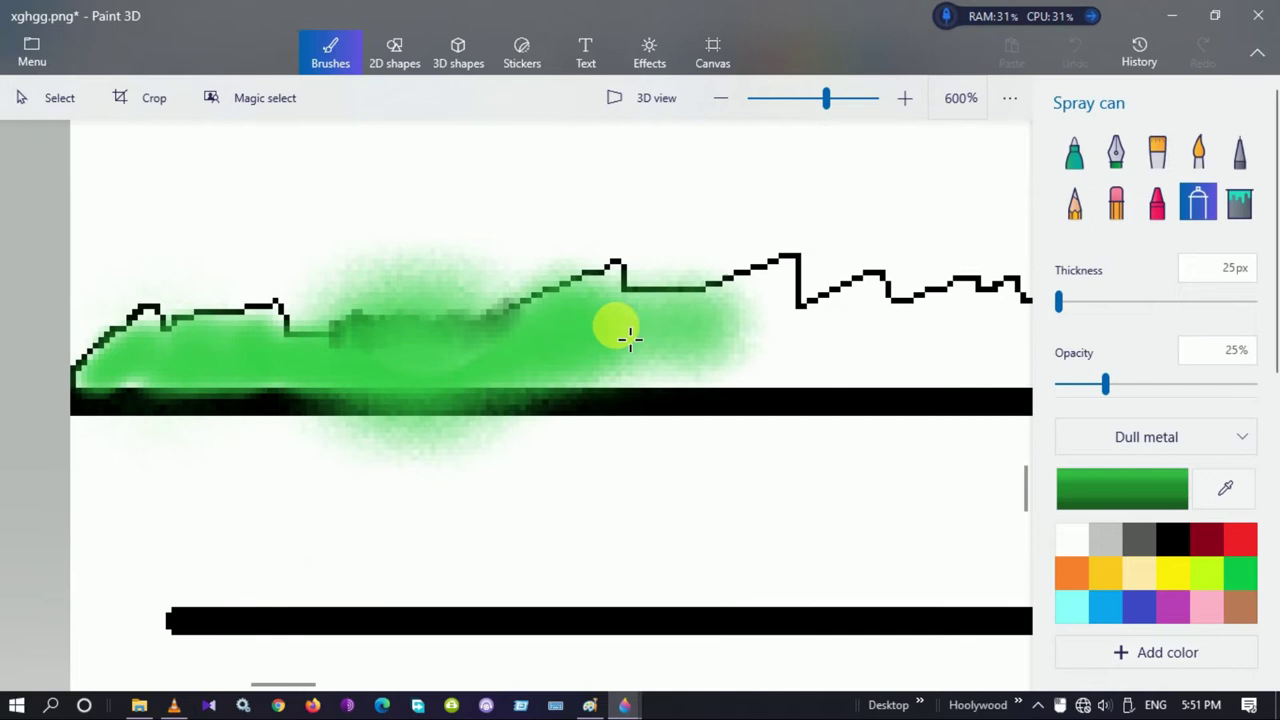
Spray the grass strip green at 25 px thickness from its left end, past both stick figures, toward the bench.
mouse_move(623, 329)
mouse_down()
mouse_move(718, 362)
mouse_move(751, 326)
mouse_move(994, 360)
mouse_move(966, 320)
mouse_move(632, 392)
mouse_up()
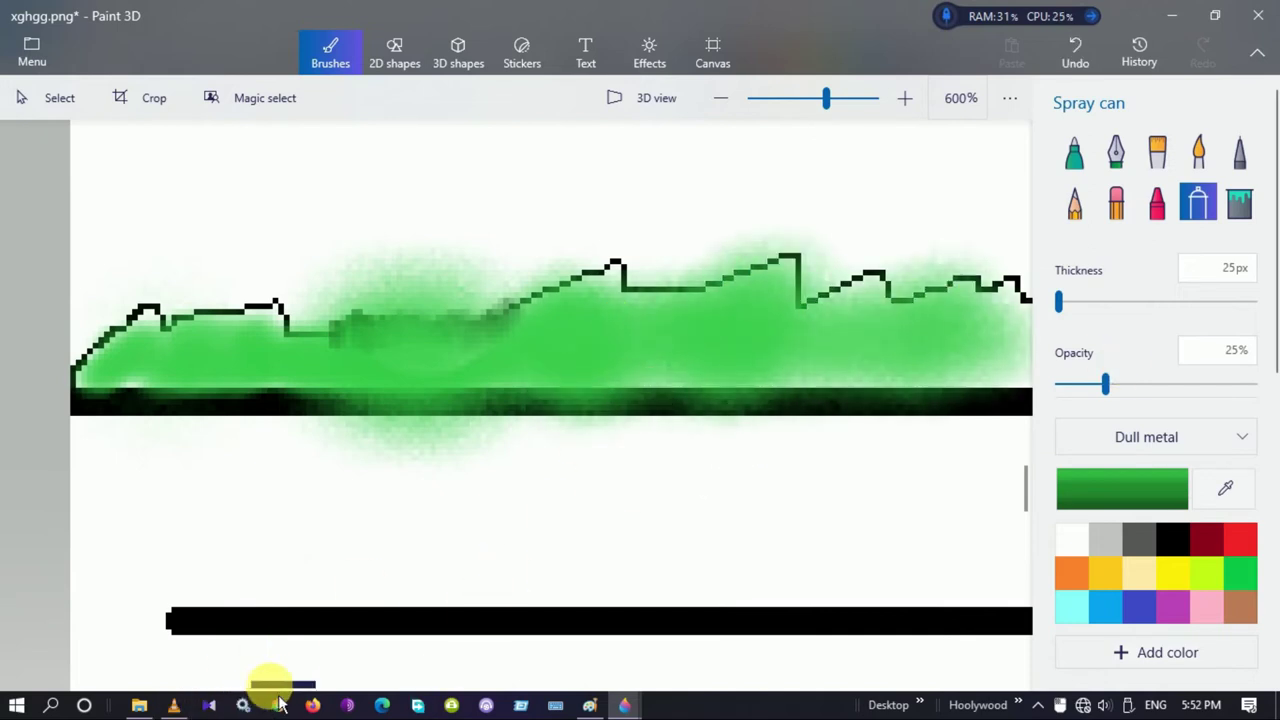
drag(280, 690, 335, 690)
mouse_move(150, 295)
mouse_down()
mouse_move(226, 349)
mouse_move(265, 340)
mouse_up()
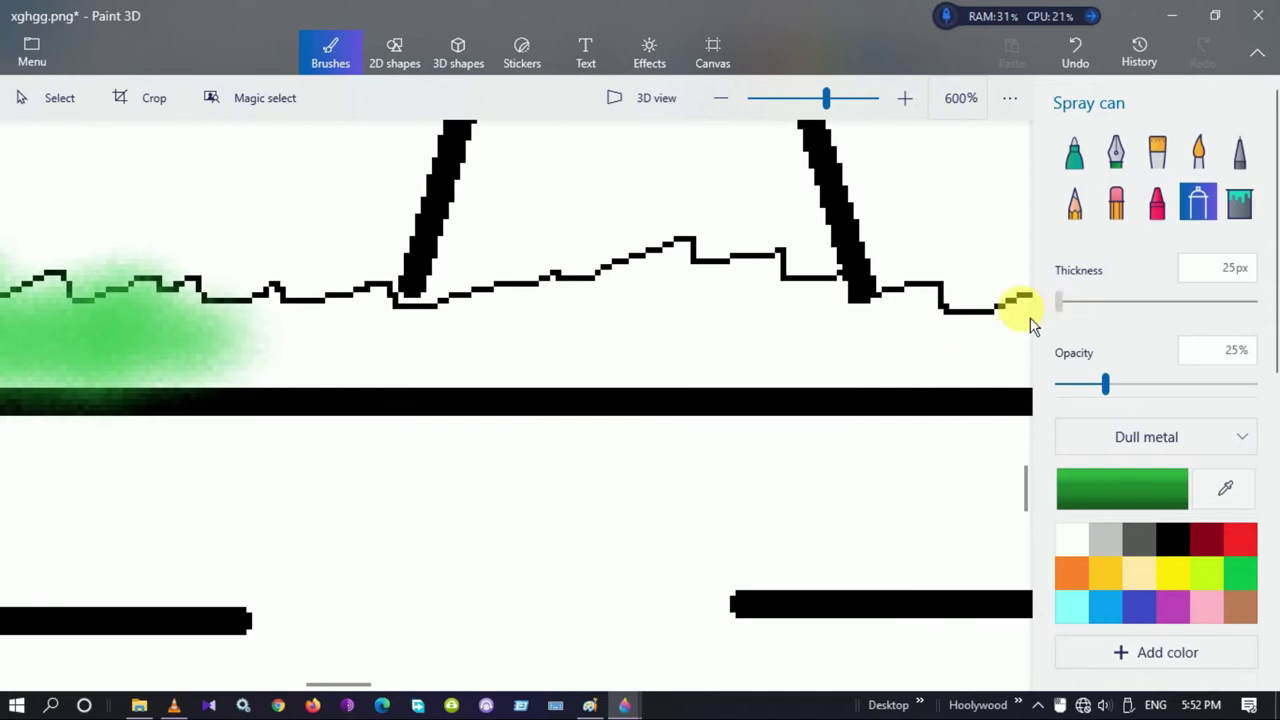
mouse_move(150, 346)
mouse_down()
mouse_move(443, 363)
mouse_move(235, 333)
mouse_move(540, 317)
mouse_move(460, 374)
mouse_move(791, 323)
mouse_up()
drag(357, 684, 386, 684)
mouse_move(245, 335)
mouse_down()
mouse_move(615, 340)
mouse_move(529, 363)
mouse_move(523, 309)
mouse_move(690, 300)
mouse_up()
drag(423, 684, 452, 688)
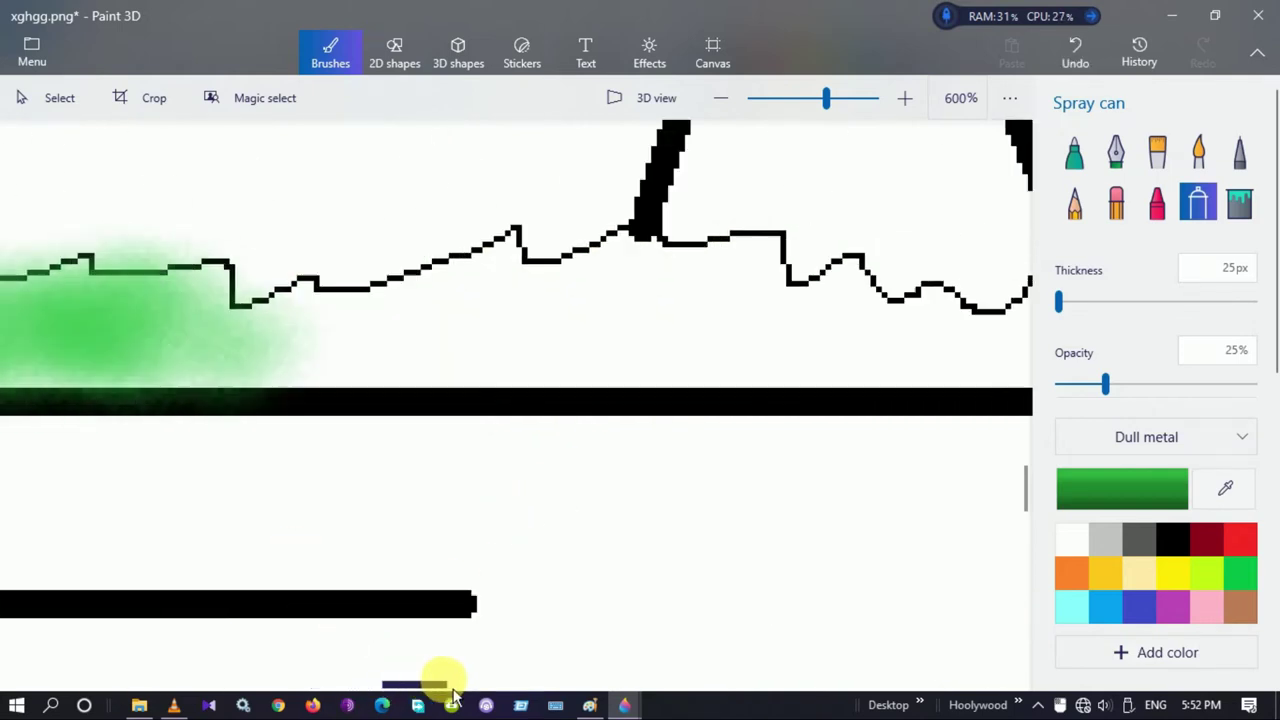
mouse_move(114, 351)
mouse_down()
mouse_move(343, 320)
mouse_move(266, 357)
mouse_move(605, 323)
mouse_move(626, 337)
mouse_move(90, 365)
mouse_up()
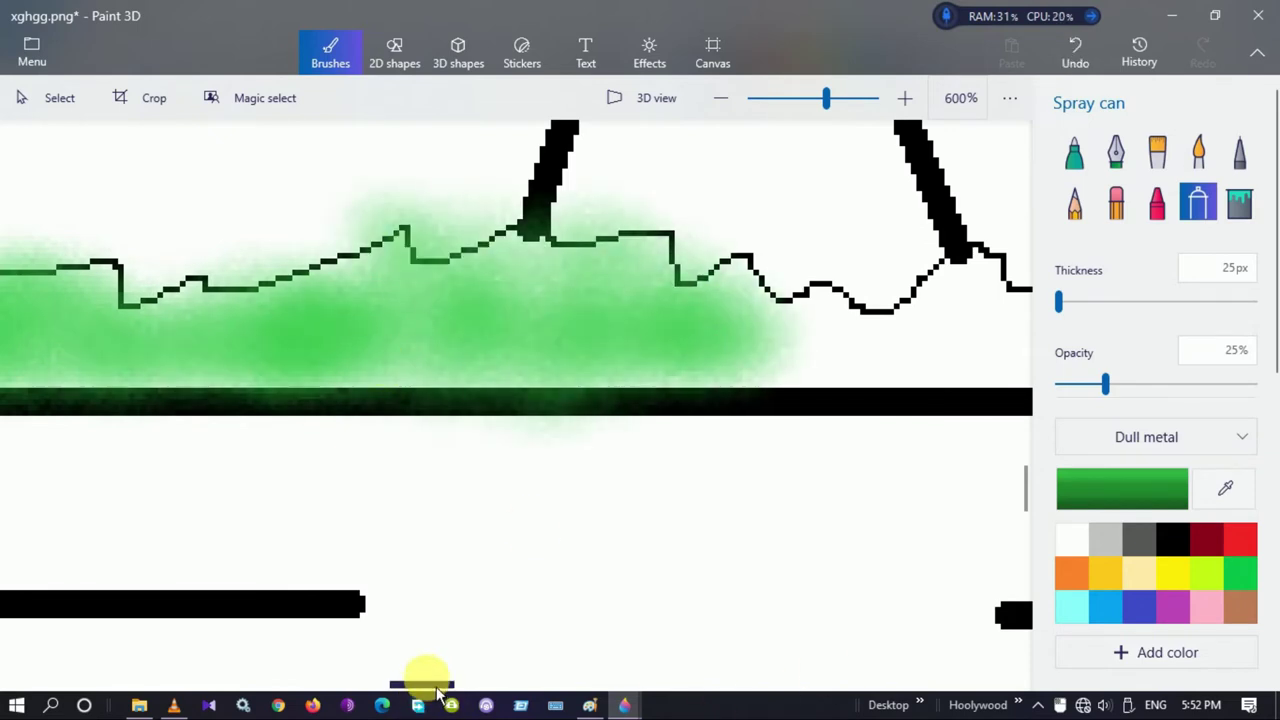
drag(438, 693, 478, 693)
mouse_move(213, 344)
mouse_down()
mouse_move(394, 360)
mouse_move(303, 277)
mouse_move(418, 358)
mouse_move(829, 357)
mouse_move(929, 374)
mouse_move(714, 371)
mouse_up()
Continue spraying the grass strip green below the bench and the tree trunk to the canvas's right edge.
mouse_move(480, 687)
mouse_down()
mouse_move(568, 693)
mouse_move(523, 685)
mouse_up()
mouse_move(15, 350)
mouse_down()
mouse_move(343, 343)
mouse_move(425, 370)
mouse_move(457, 343)
mouse_move(783, 337)
mouse_move(634, 340)
mouse_move(795, 415)
mouse_up()
drag(548, 690, 616, 690)
mouse_move(177, 372)
mouse_down()
mouse_move(149, 354)
mouse_move(194, 394)
mouse_move(222, 290)
mouse_move(403, 374)
mouse_move(603, 377)
mouse_move(886, 409)
mouse_move(836, 382)
mouse_move(654, 534)
mouse_up()
drag(598, 687, 650, 691)
mouse_move(129, 340)
mouse_down()
mouse_move(252, 320)
mouse_move(286, 354)
mouse_move(343, 289)
mouse_move(560, 366)
mouse_move(538, 343)
mouse_move(829, 366)
mouse_move(646, 380)
mouse_move(990, 362)
mouse_up()
mouse_move(648, 690)
mouse_down()
mouse_move(694, 679)
mouse_move(676, 686)
mouse_up()
mouse_move(90, 320)
mouse_down()
mouse_move(455, 365)
mouse_move(689, 346)
mouse_move(580, 380)
mouse_move(1010, 365)
mouse_up()
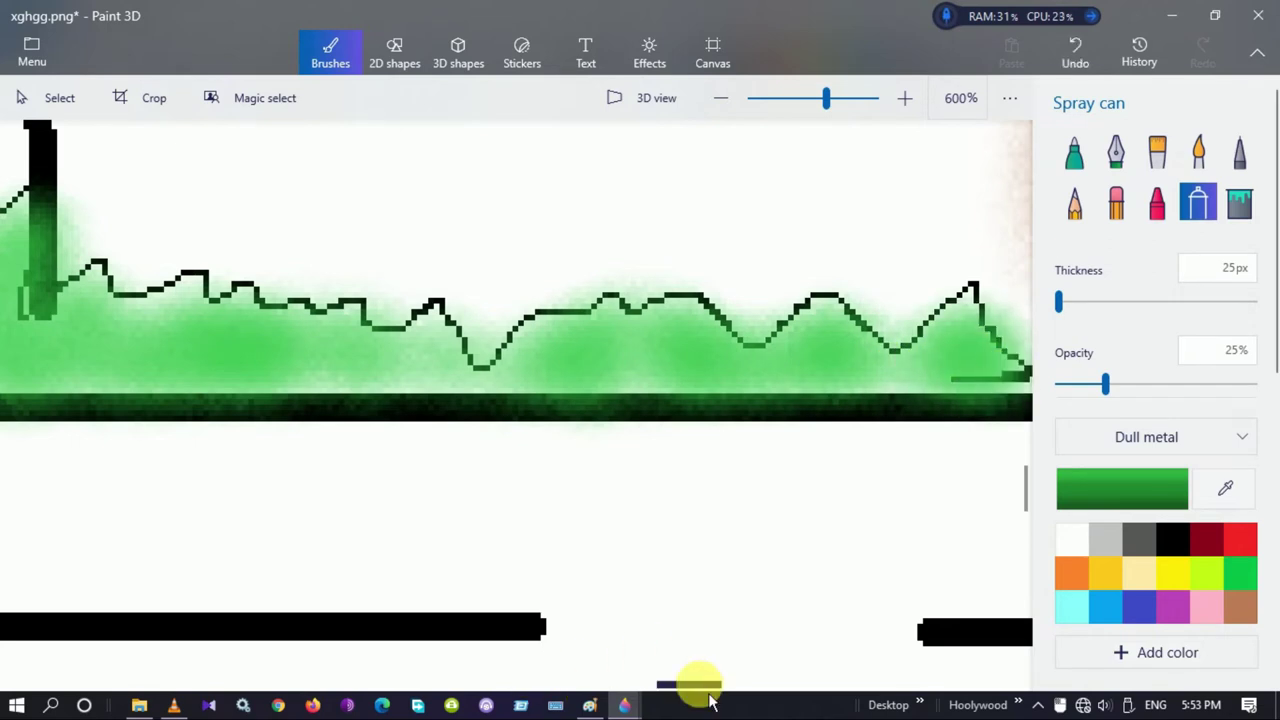
drag(708, 690, 765, 688)
mouse_move(220, 380)
mouse_down()
mouse_move(400, 337)
mouse_move(829, 349)
mouse_move(600, 380)
mouse_up()
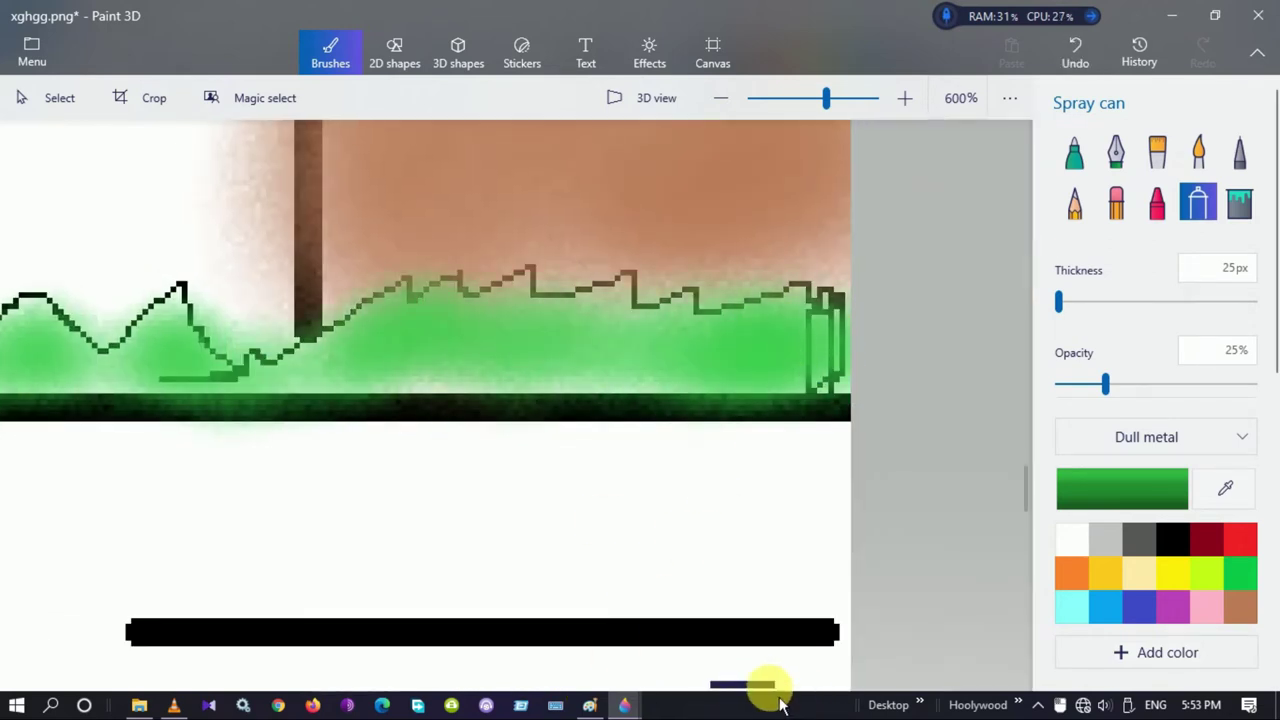
Fill the strip of ground below the road with green.
drag(779, 699, 765, 699)
mouse_move(1043, 513)
mouse_down()
mouse_move(1040, 543)
mouse_move(1049, 531)
mouse_move(971, 557)
mouse_move(982, 552)
mouse_up()
mouse_move(975, 500)
mouse_down()
mouse_move(874, 523)
mouse_move(1012, 500)
mouse_up()
click(780, 500)
click(894, 509)
click(900, 505)
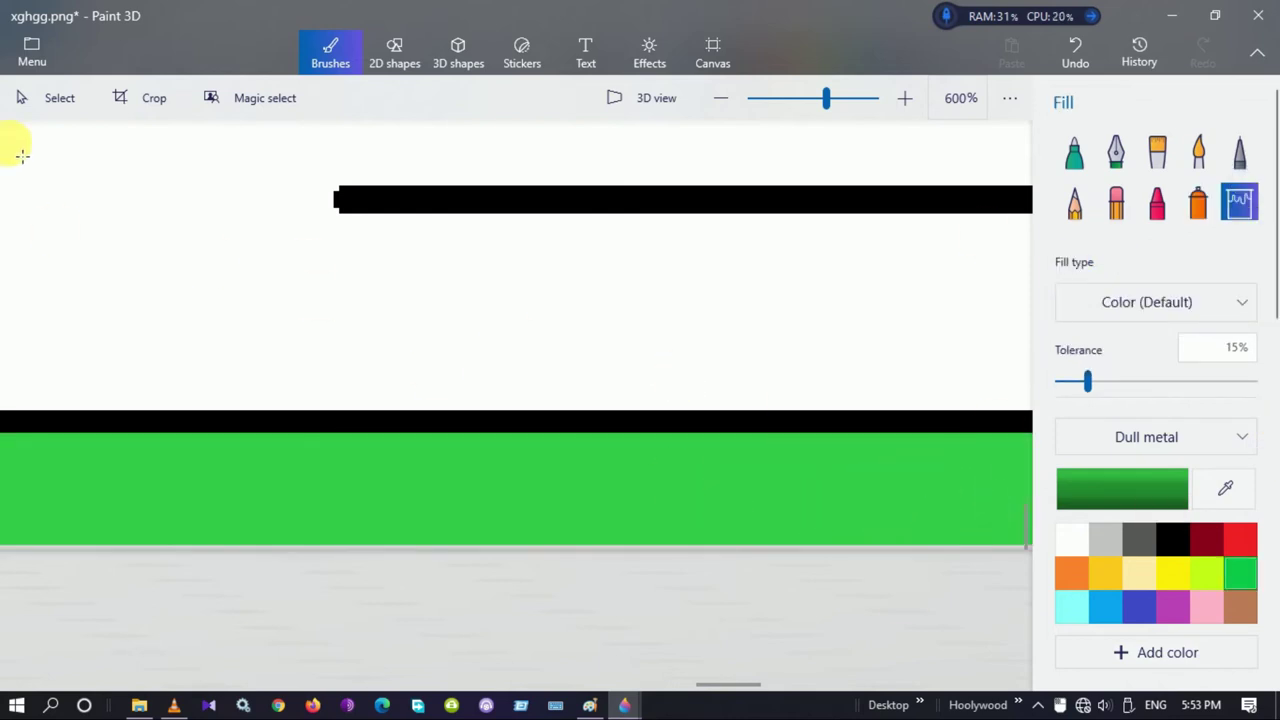
Fill the tree's fruits and the heart between the two stick figures with red.
click(787, 98)
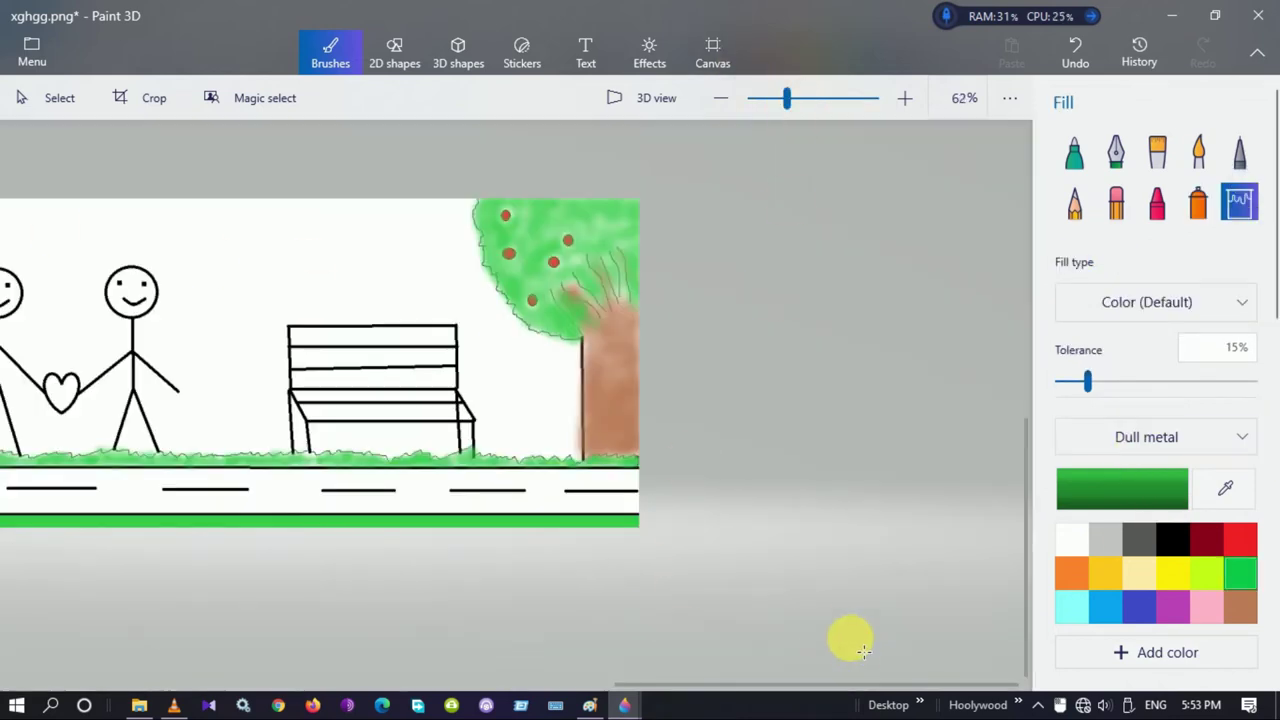
drag(986, 686, 580, 686)
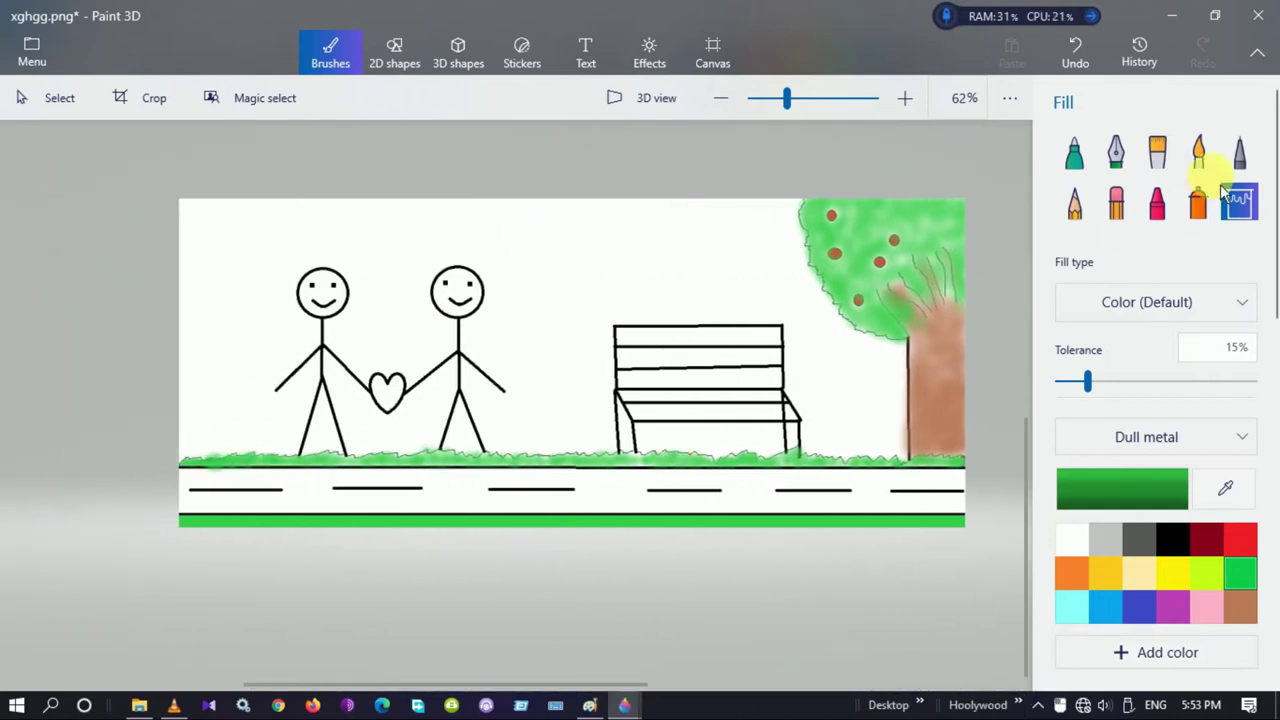
click(1198, 203)
click(1240, 545)
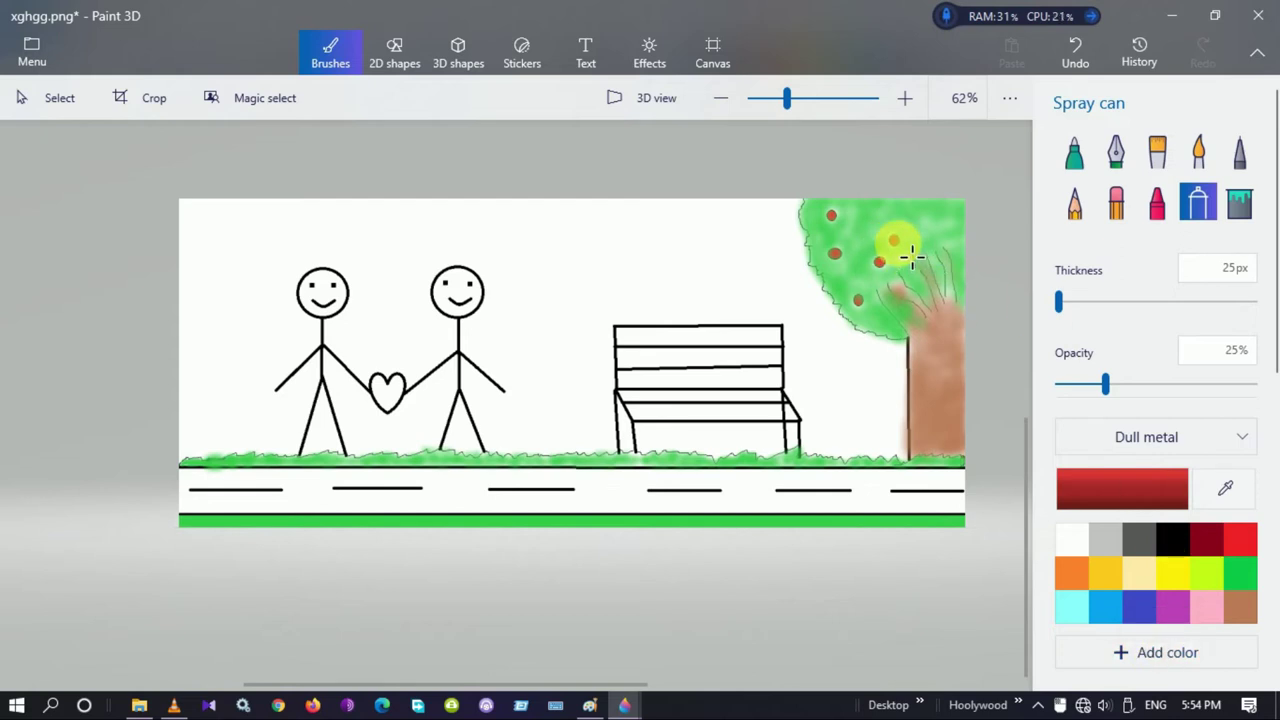
click(1239, 202)
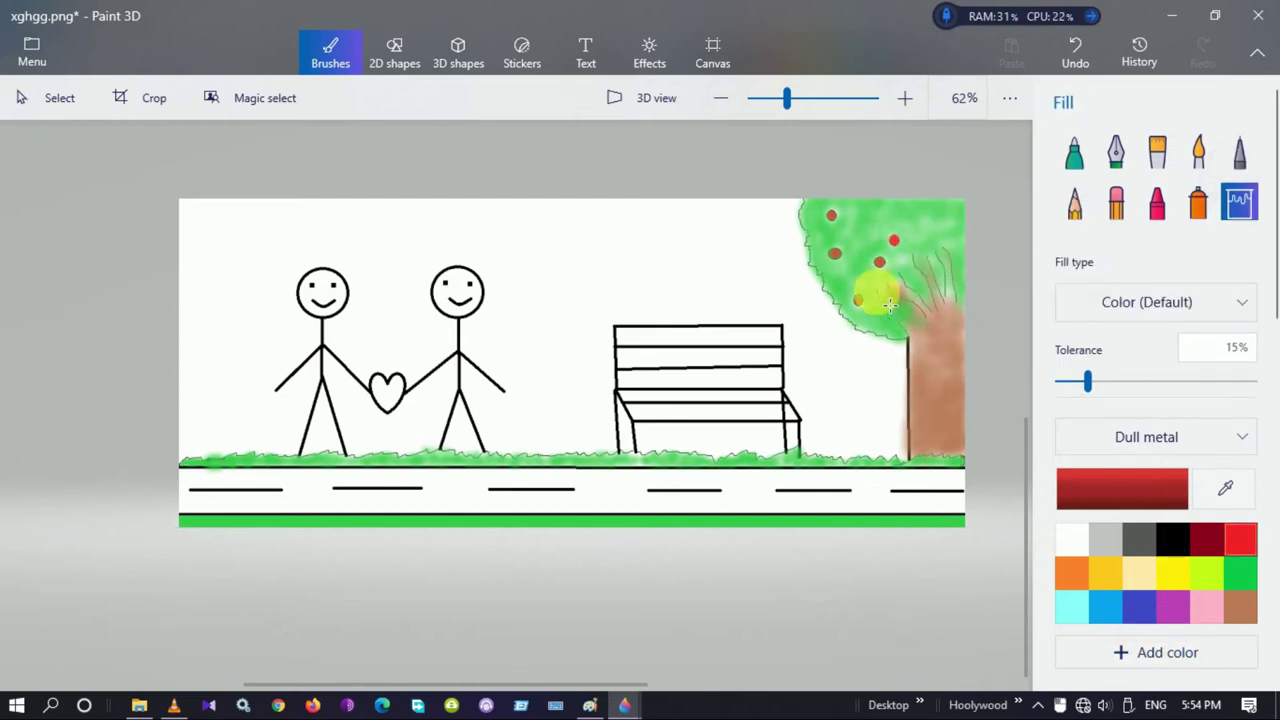
click(835, 253)
click(858, 300)
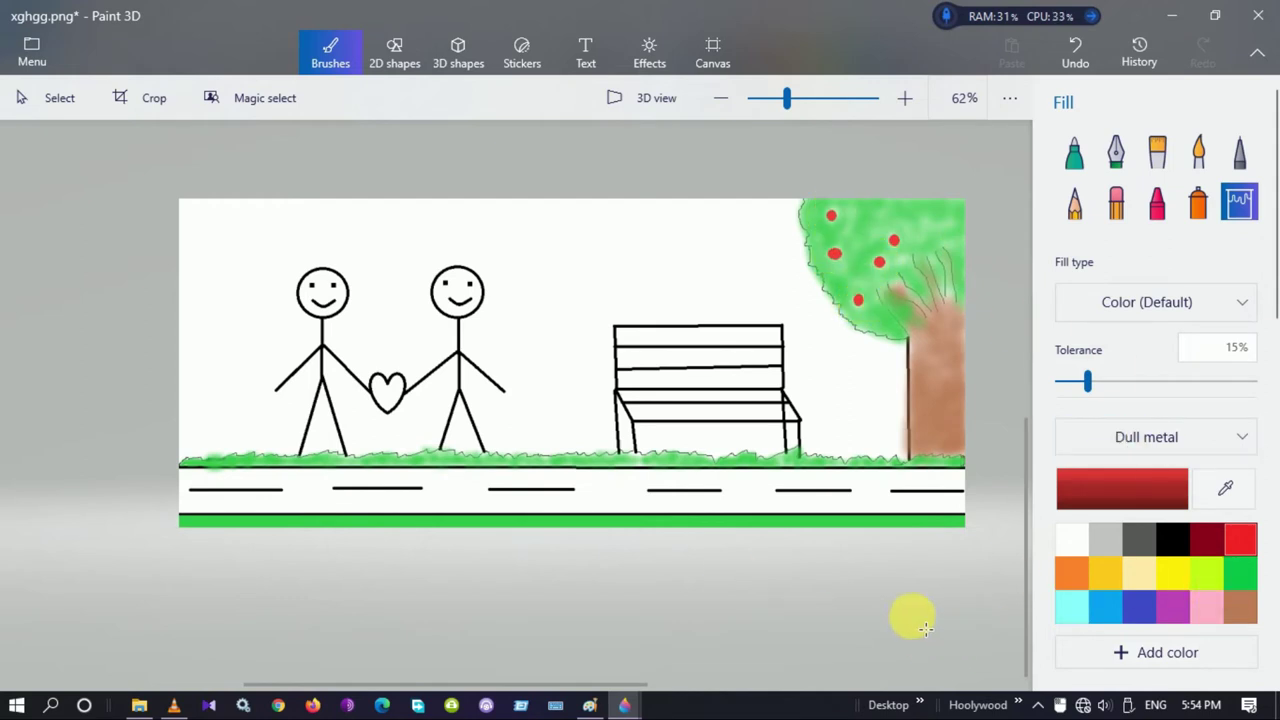
click(392, 393)
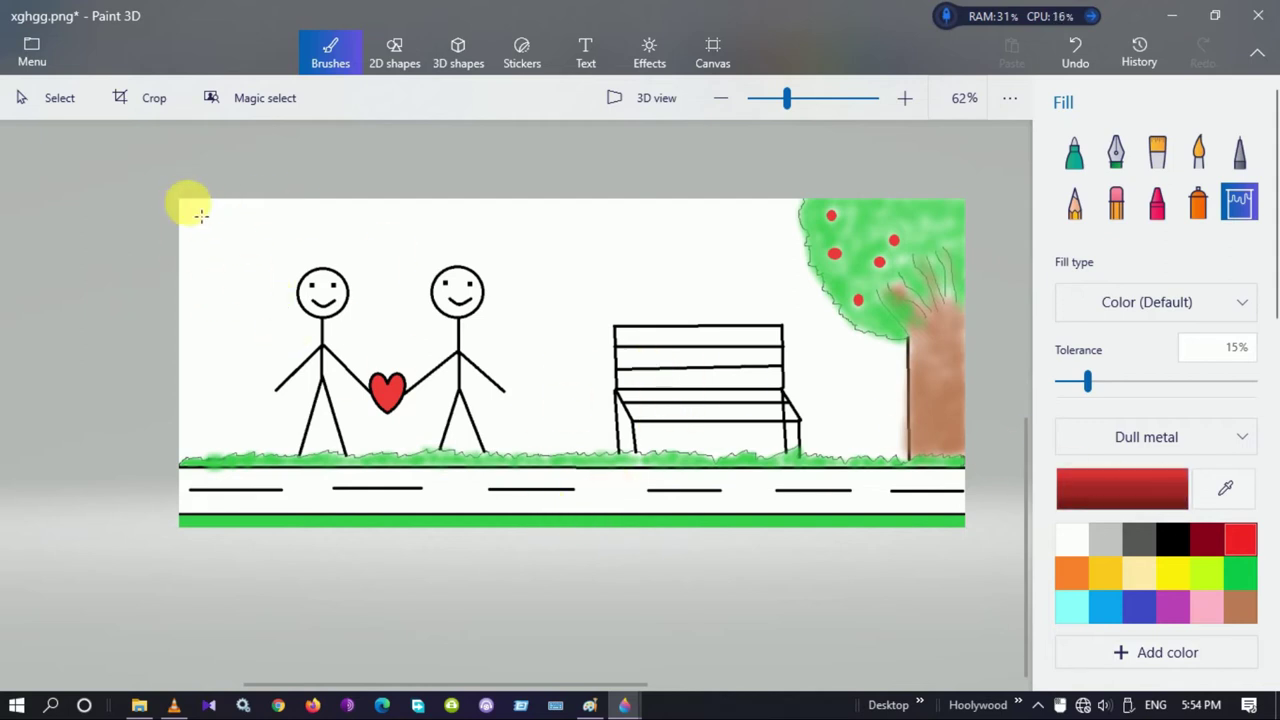
click(420, 68)
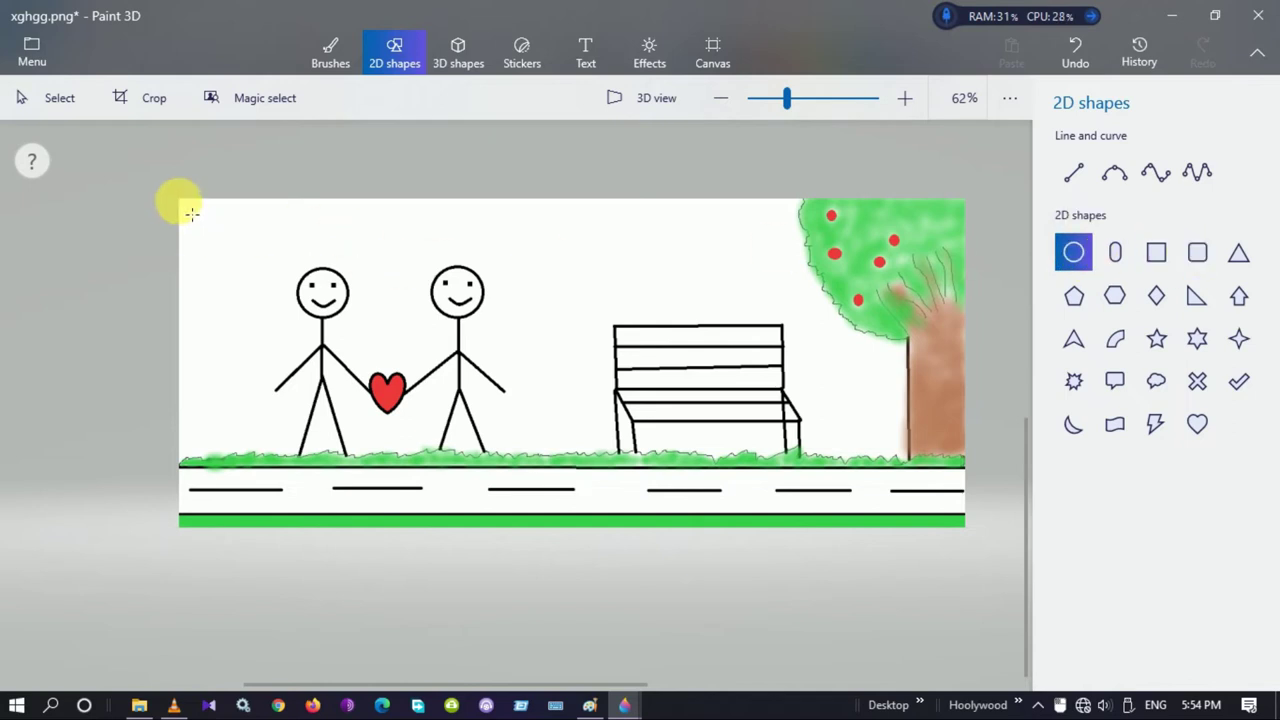
mouse_move(232, 257)
mouse_down()
mouse_move(266, 277)
mouse_move(203, 217)
mouse_move(680, 196)
mouse_move(177, 194)
mouse_move(191, 208)
mouse_move(174, 208)
mouse_move(240, 243)
mouse_up()
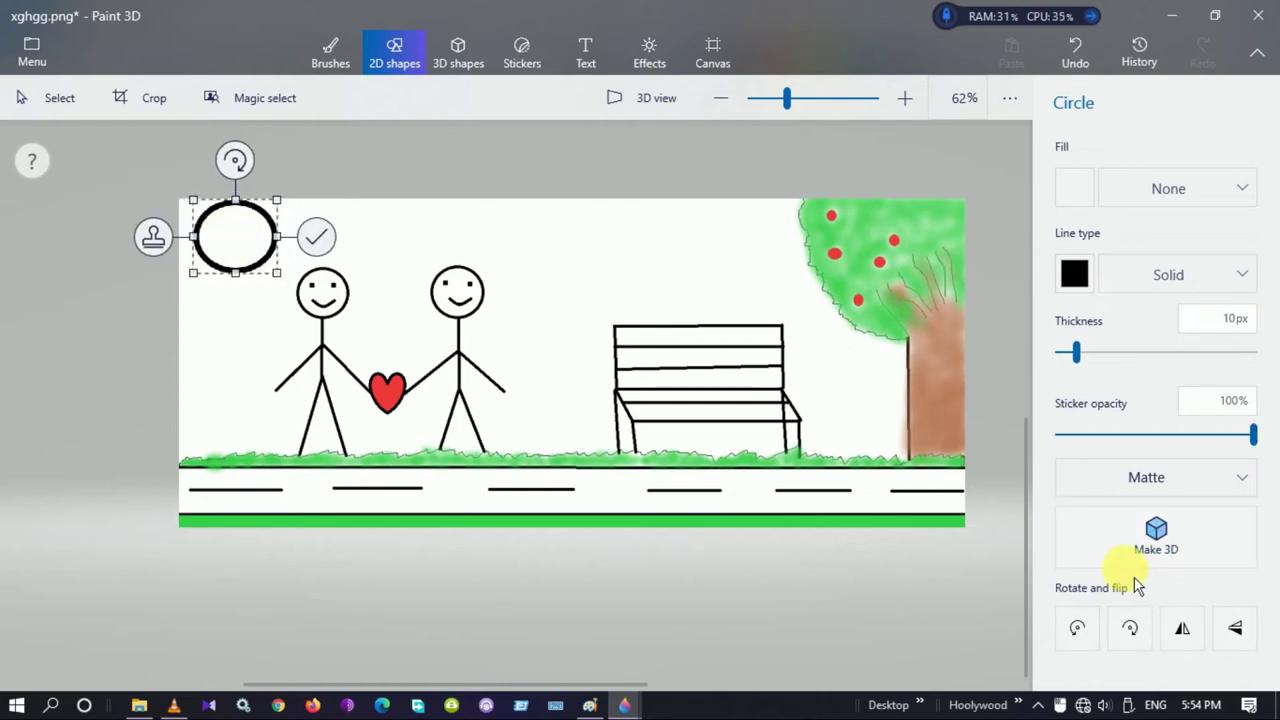
click(155, 238)
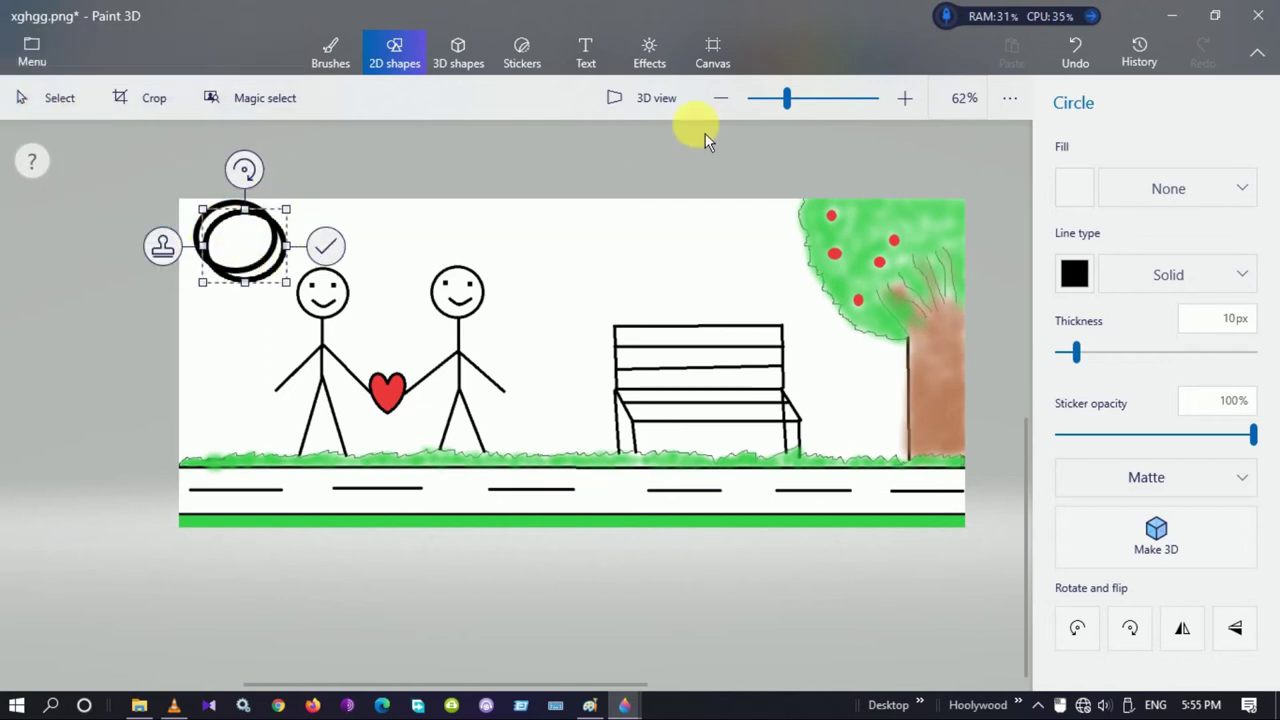
click(1080, 55)
click(1080, 55)
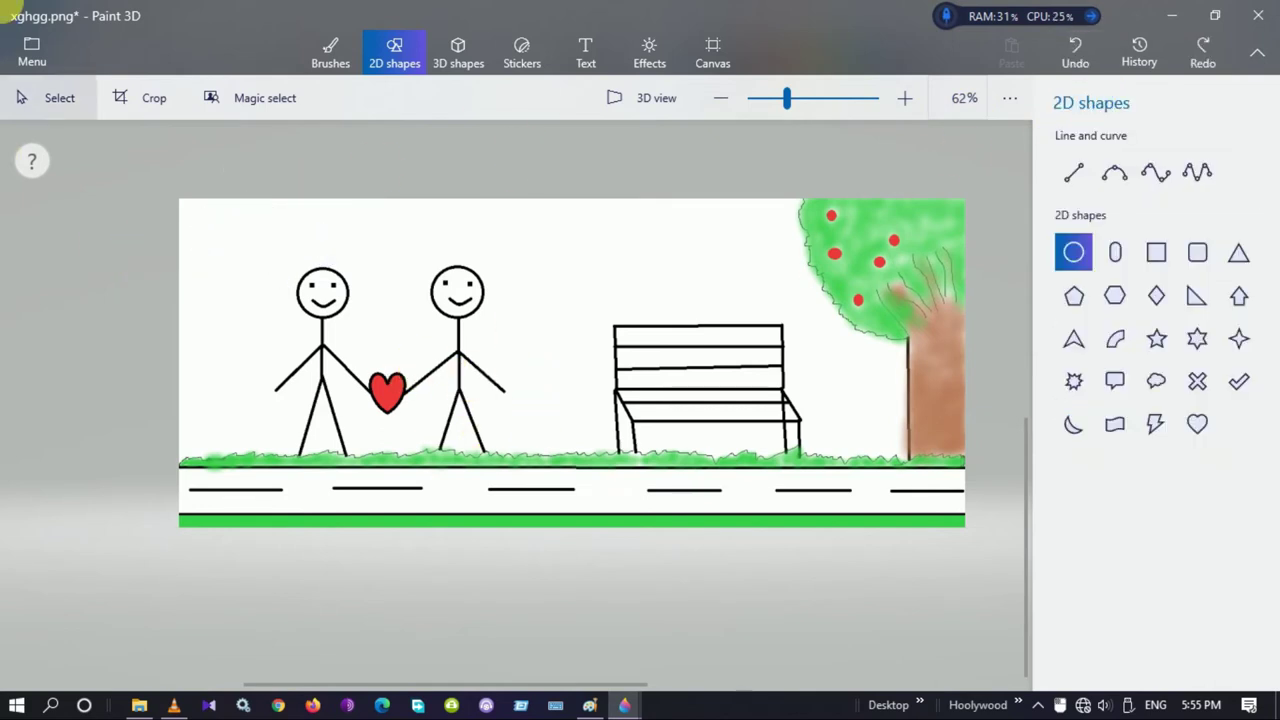
Spray a light turquoise sky band at 46 px thickness along the canvas's upper edge as far as the tree.
scroll(1066, 590, down, 3)
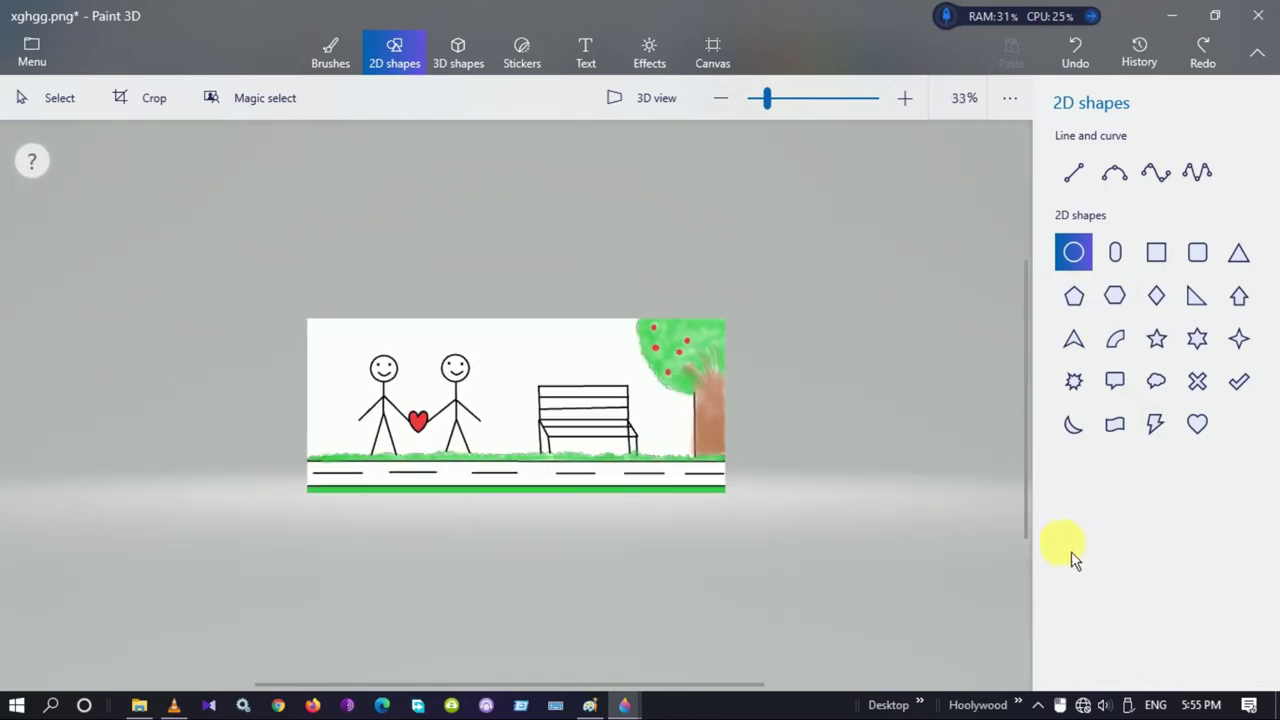
scroll(932, 530, up, 2)
click(340, 60)
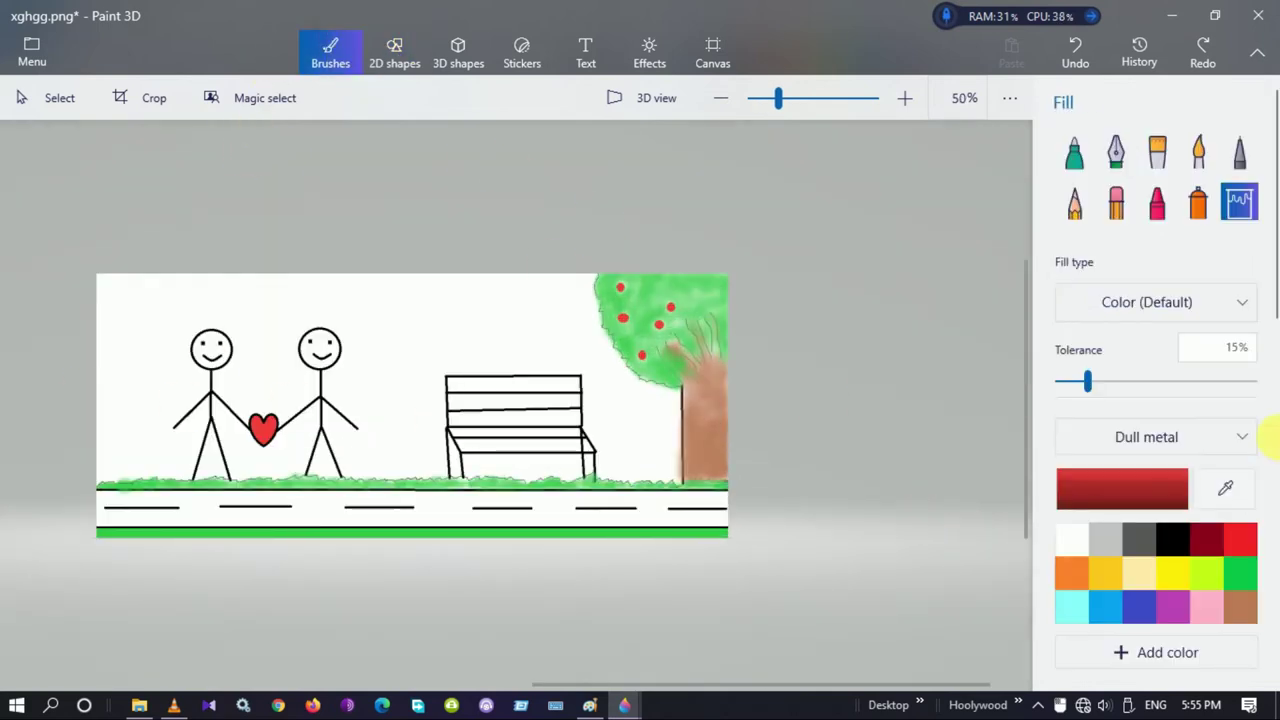
click(1190, 207)
click(1072, 303)
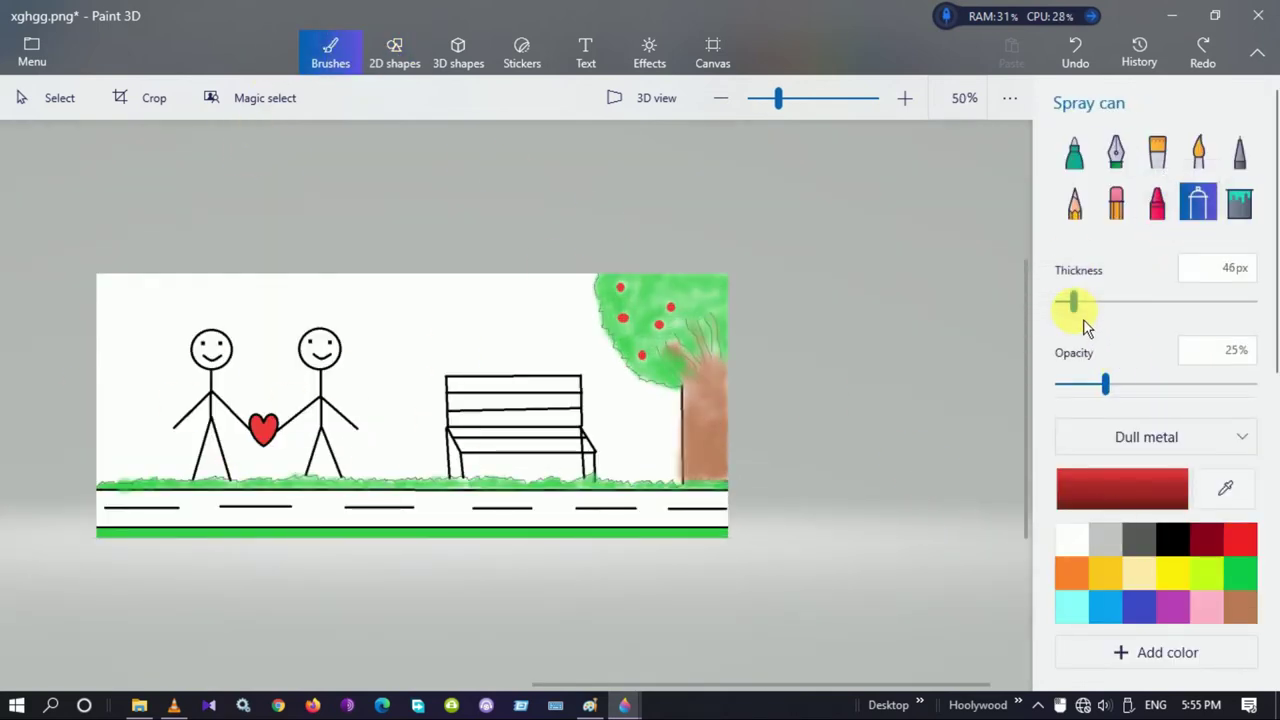
click(1070, 606)
mouse_move(157, 286)
mouse_down()
mouse_move(333, 298)
mouse_move(129, 297)
mouse_move(548, 289)
mouse_move(492, 298)
mouse_move(578, 288)
mouse_up()
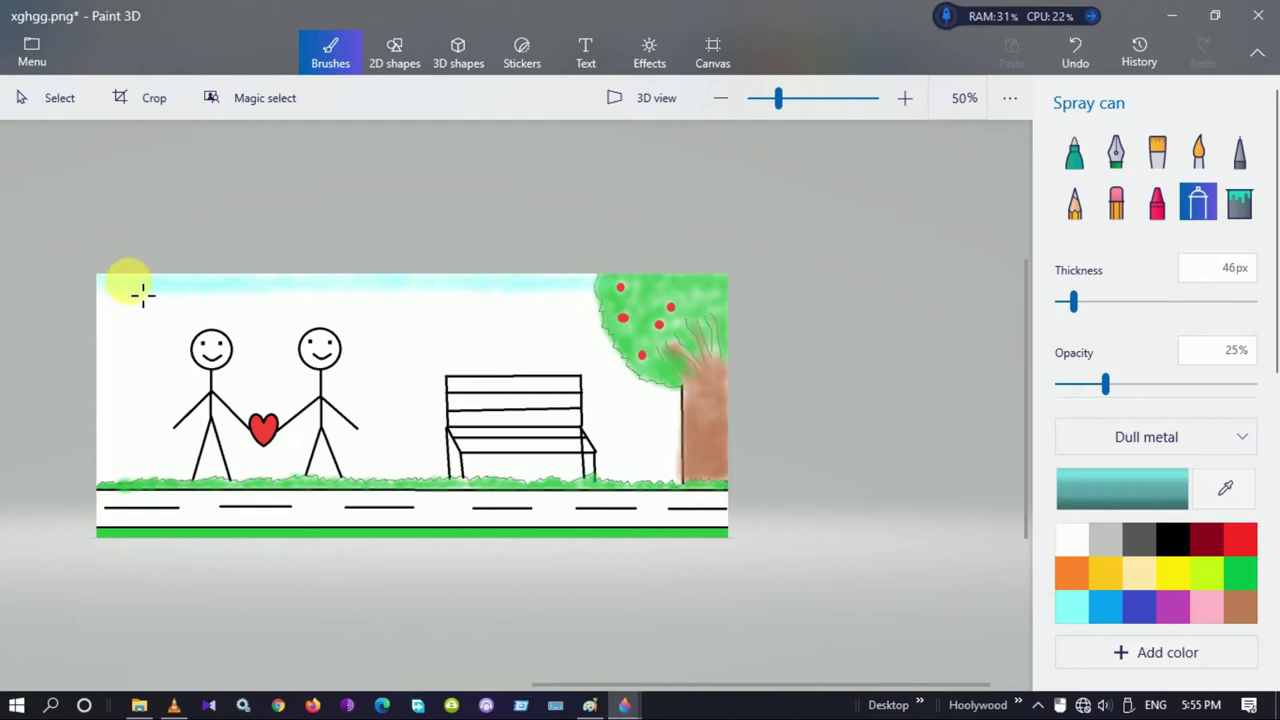
Widen the turquoise sky band at 67 px spray thickness and cover the area left of the first stick figure down to the grass.
drag(1080, 304, 1088, 302)
drag(99, 293, 309, 291)
drag(527, 285, 591, 277)
mouse_move(124, 293)
mouse_down()
mouse_move(99, 335)
mouse_move(82, 412)
mouse_move(172, 368)
mouse_move(160, 415)
mouse_move(208, 312)
mouse_move(182, 346)
mouse_move(175, 431)
mouse_move(170, 348)
mouse_move(114, 374)
mouse_move(92, 457)
mouse_up()
scroll(183, 346, up, 2)
mouse_move(80, 515)
mouse_down()
mouse_move(138, 501)
mouse_move(238, 509)
mouse_move(168, 511)
mouse_move(172, 477)
mouse_up()
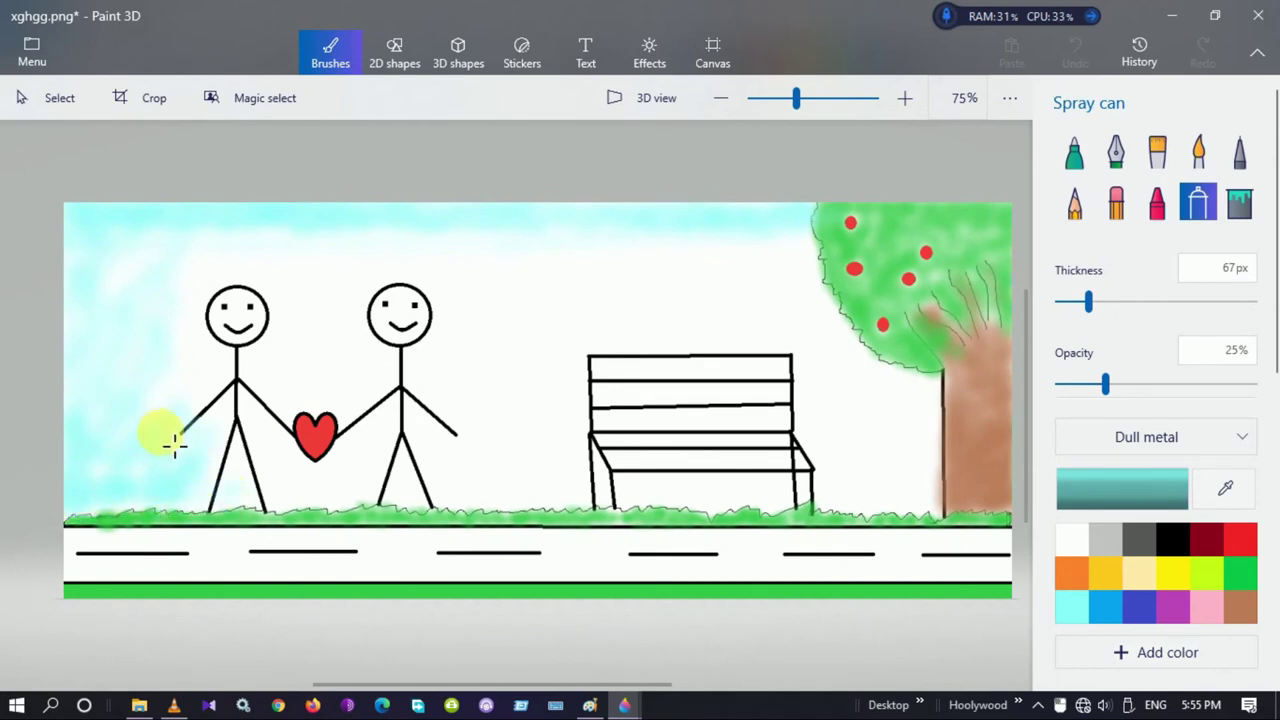
Spray the remaining sky light turquoise around both stick figures, past the bench and up to the tree.
mouse_move(219, 263)
mouse_down()
mouse_move(278, 269)
mouse_move(248, 279)
mouse_move(293, 350)
mouse_move(260, 377)
mouse_move(310, 414)
mouse_move(393, 389)
mouse_move(386, 403)
mouse_move(343, 347)
mouse_up()
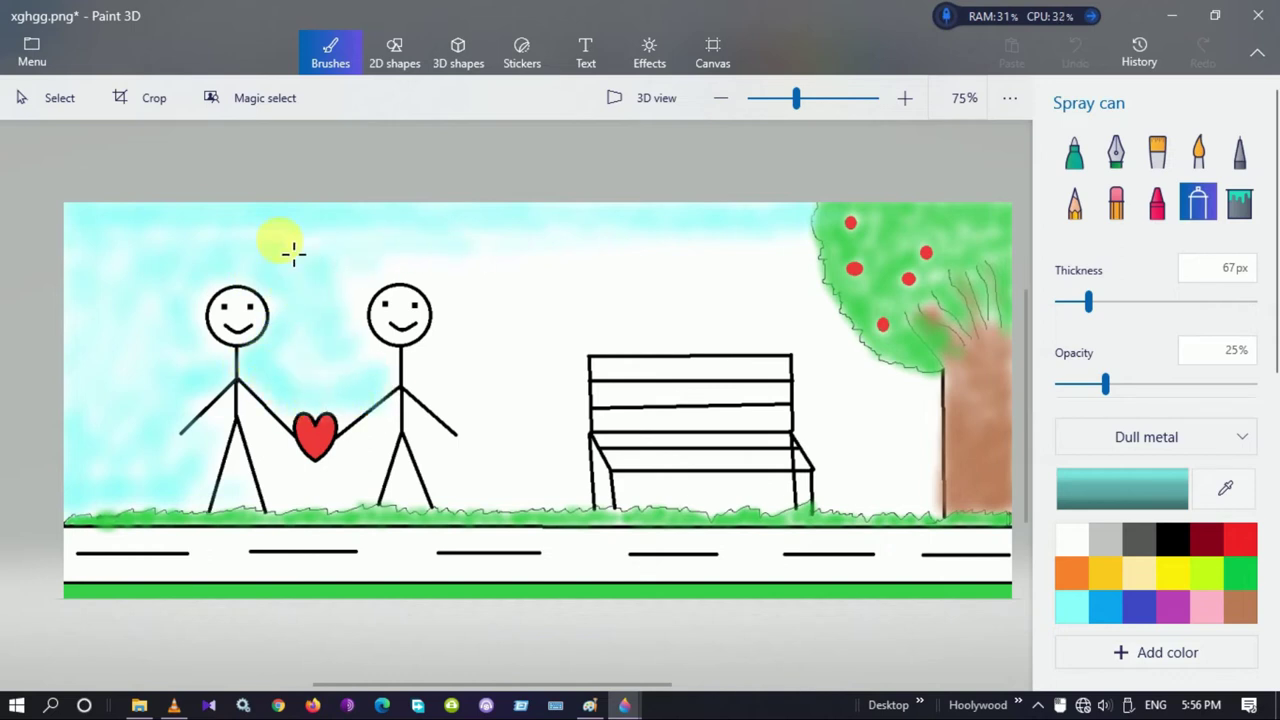
drag(527, 224, 465, 268)
mouse_move(268, 458)
mouse_down()
mouse_move(290, 479)
mouse_move(242, 459)
mouse_move(360, 474)
mouse_move(398, 423)
mouse_move(334, 303)
mouse_move(368, 342)
mouse_up()
mouse_move(418, 470)
mouse_down()
mouse_move(429, 351)
mouse_move(466, 423)
mouse_move(454, 489)
mouse_move(479, 518)
mouse_move(503, 503)
mouse_move(597, 289)
mouse_move(529, 373)
mouse_up()
mouse_move(483, 278)
mouse_down()
mouse_move(611, 290)
mouse_move(551, 308)
mouse_move(734, 271)
mouse_move(643, 323)
mouse_move(662, 252)
mouse_up()
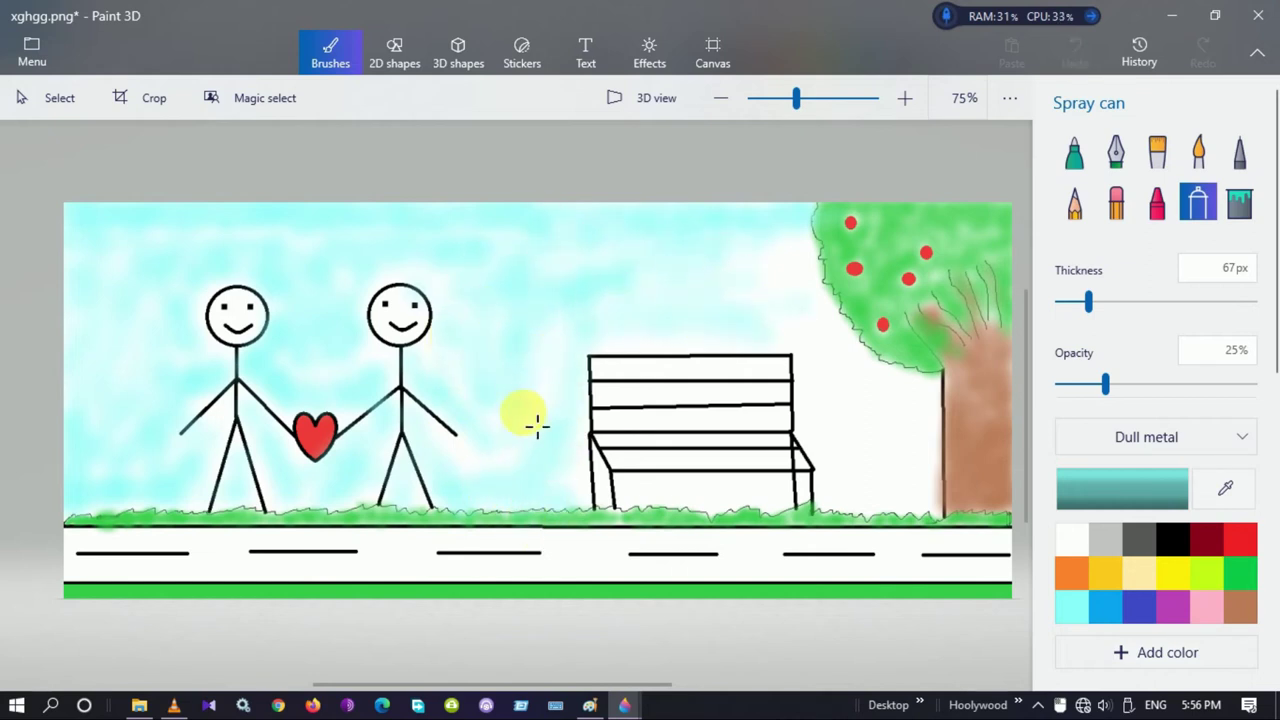
mouse_move(808, 230)
mouse_down()
mouse_move(793, 259)
mouse_move(837, 385)
mouse_move(838, 496)
mouse_move(847, 477)
mouse_move(877, 481)
mouse_move(900, 399)
mouse_move(931, 418)
mouse_move(941, 482)
mouse_move(913, 514)
mouse_move(876, 379)
mouse_move(860, 380)
mouse_move(663, 500)
mouse_move(741, 502)
mouse_move(600, 476)
mouse_move(613, 507)
mouse_move(633, 381)
mouse_move(758, 379)
mouse_move(585, 425)
mouse_move(627, 400)
mouse_move(765, 404)
mouse_move(616, 433)
mouse_move(762, 432)
mouse_move(747, 453)
mouse_move(820, 380)
mouse_up()
Fill the bench's top and bottom backrest slats and the front seat slat with brown.
click(1206, 539)
click(1240, 605)
click(1240, 202)
click(745, 368)
click(708, 420)
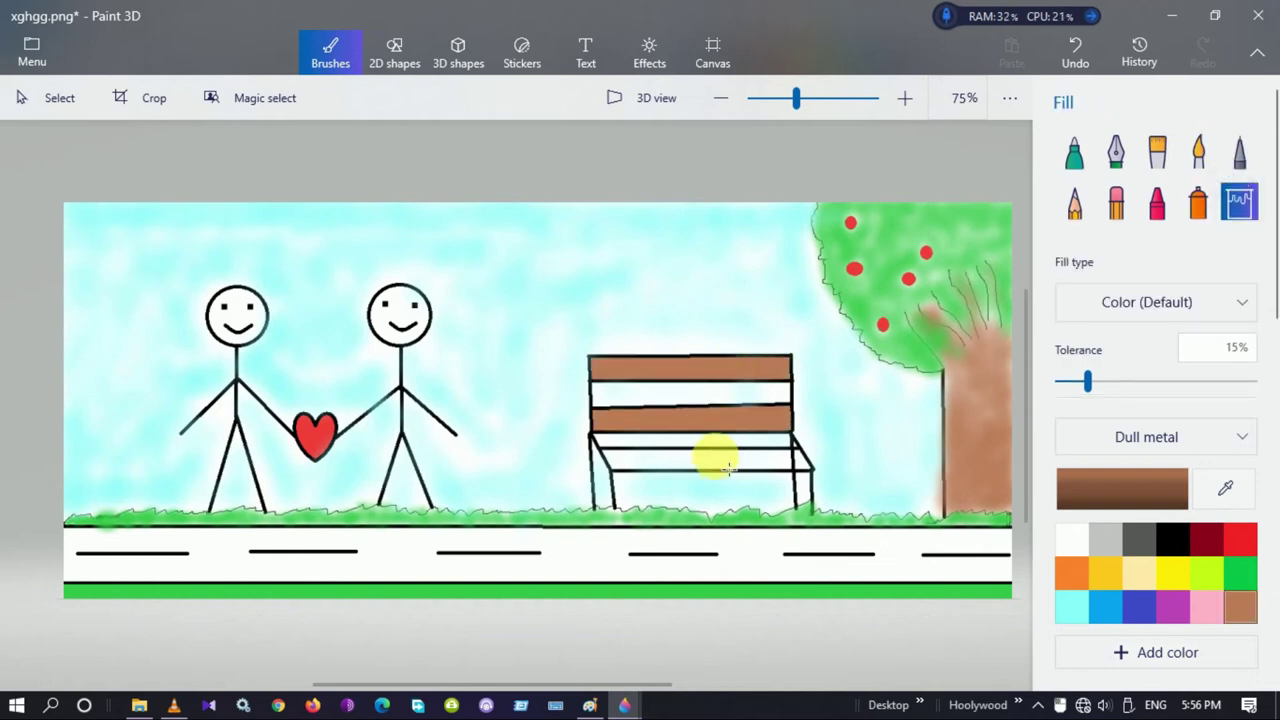
click(708, 466)
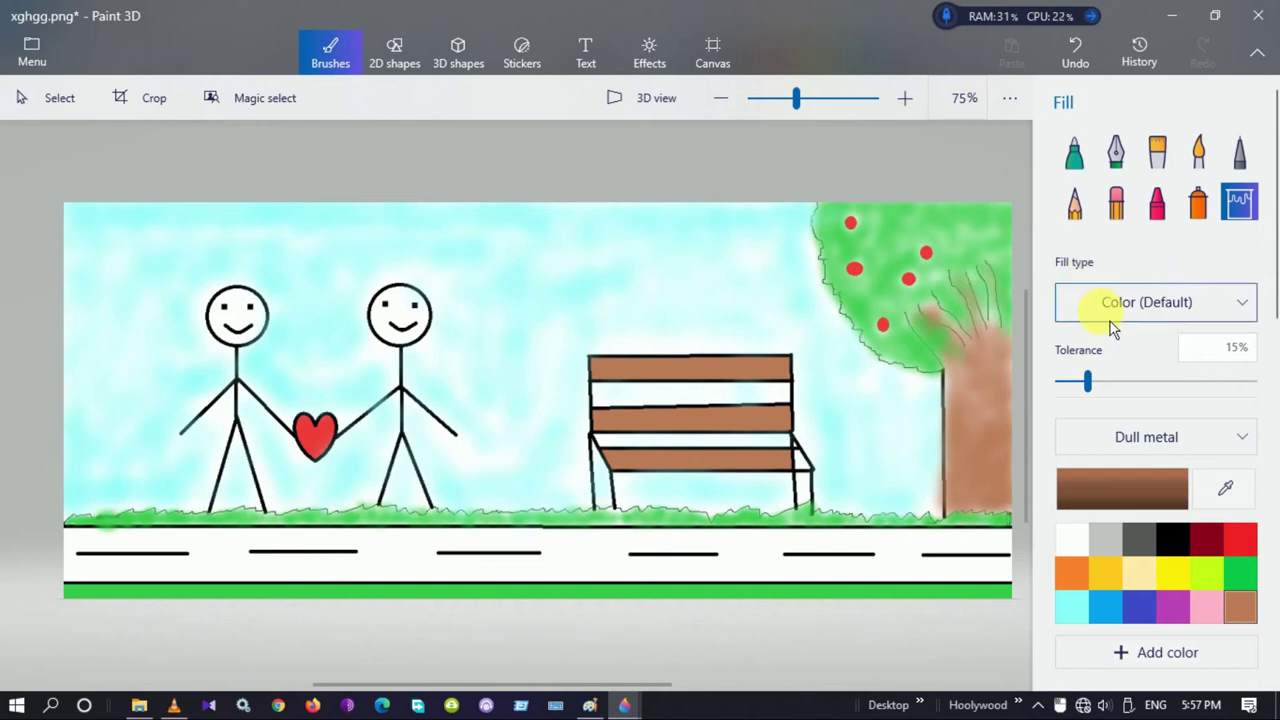
Draw a straight black line 5 px thick lengthwise across the bench's brown seat slat.
click(390, 58)
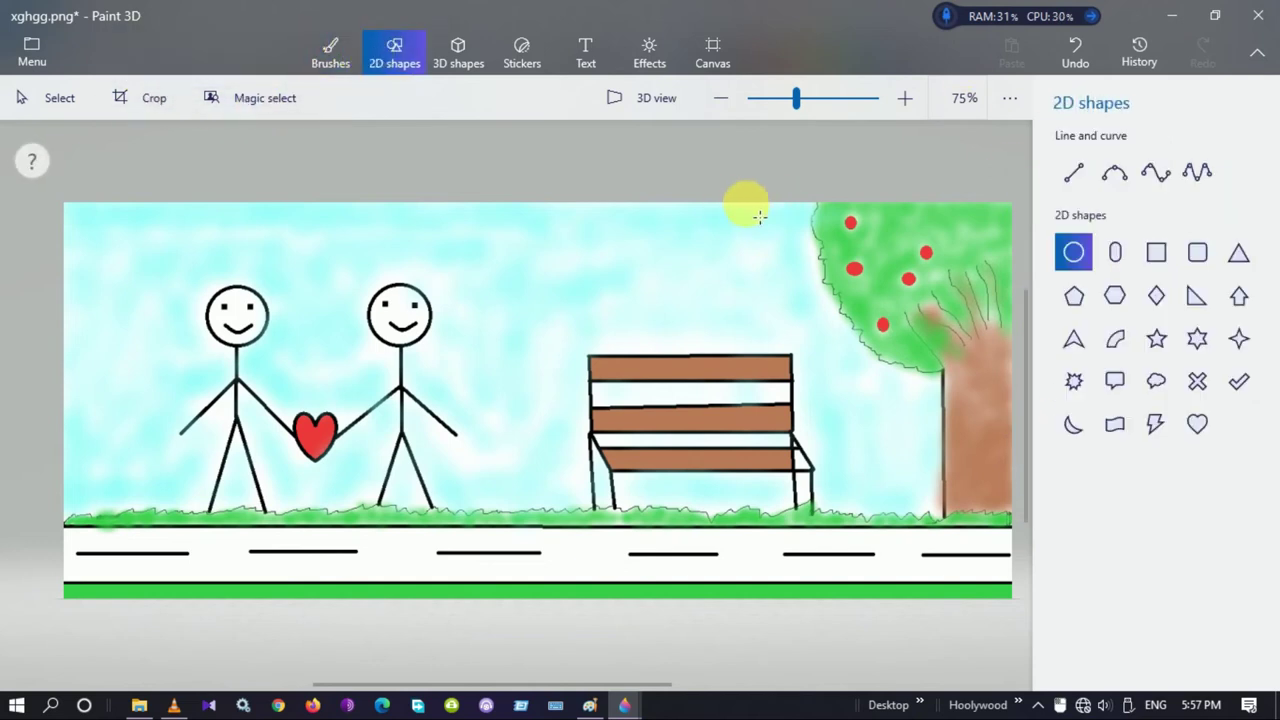
click(1074, 176)
drag(602, 455, 806, 458)
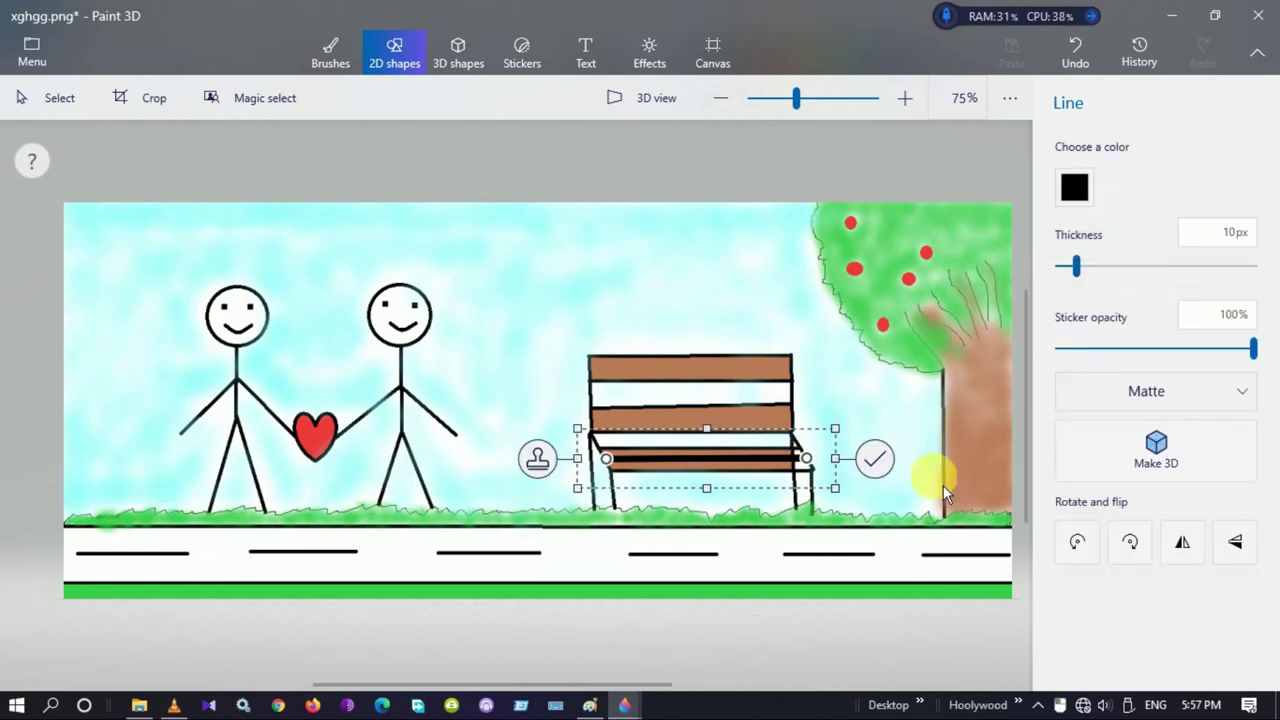
drag(1077, 264, 1059, 266)
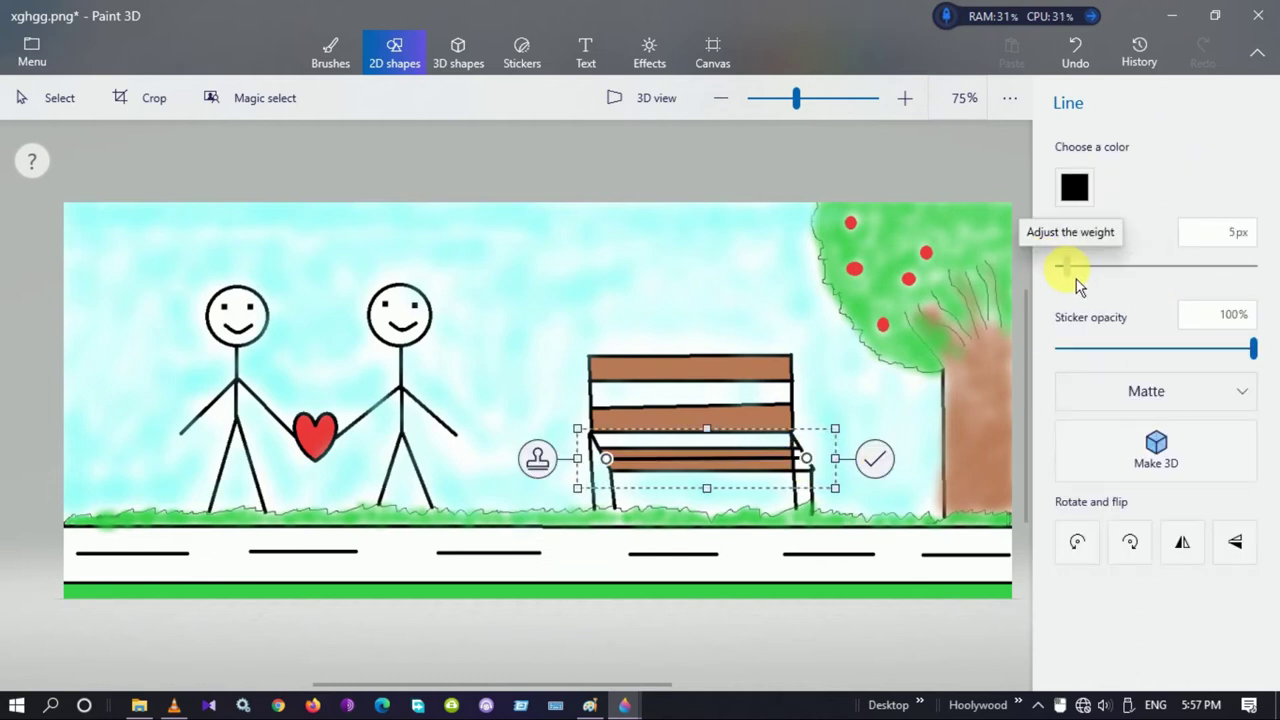
click(855, 490)
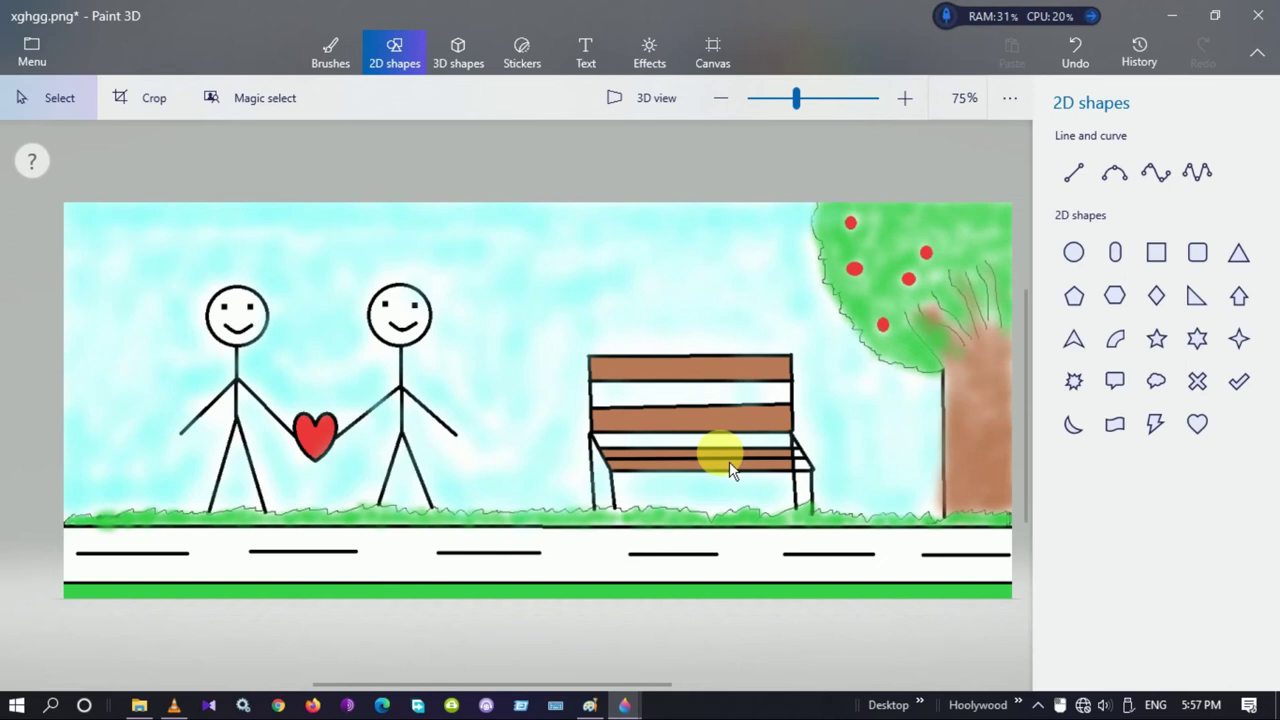
Fill the upper strip of the divided bench seat slat with white.
click(336, 58)
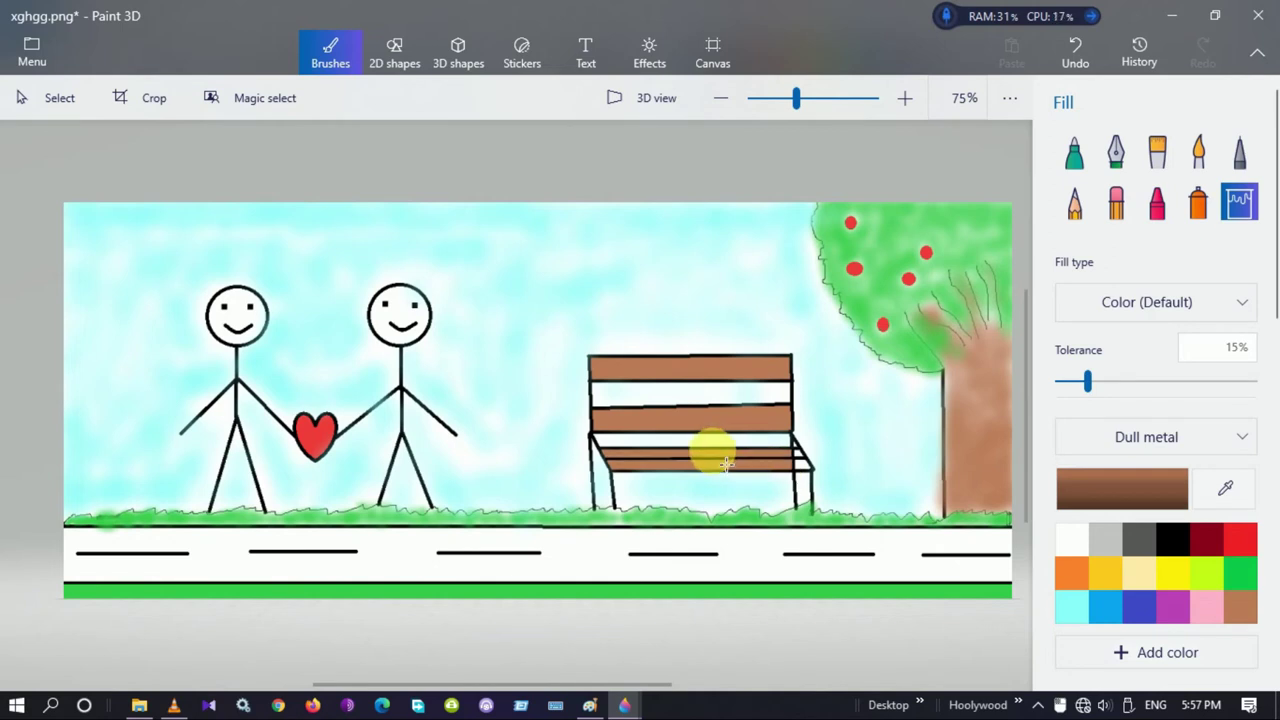
click(1071, 540)
click(760, 466)
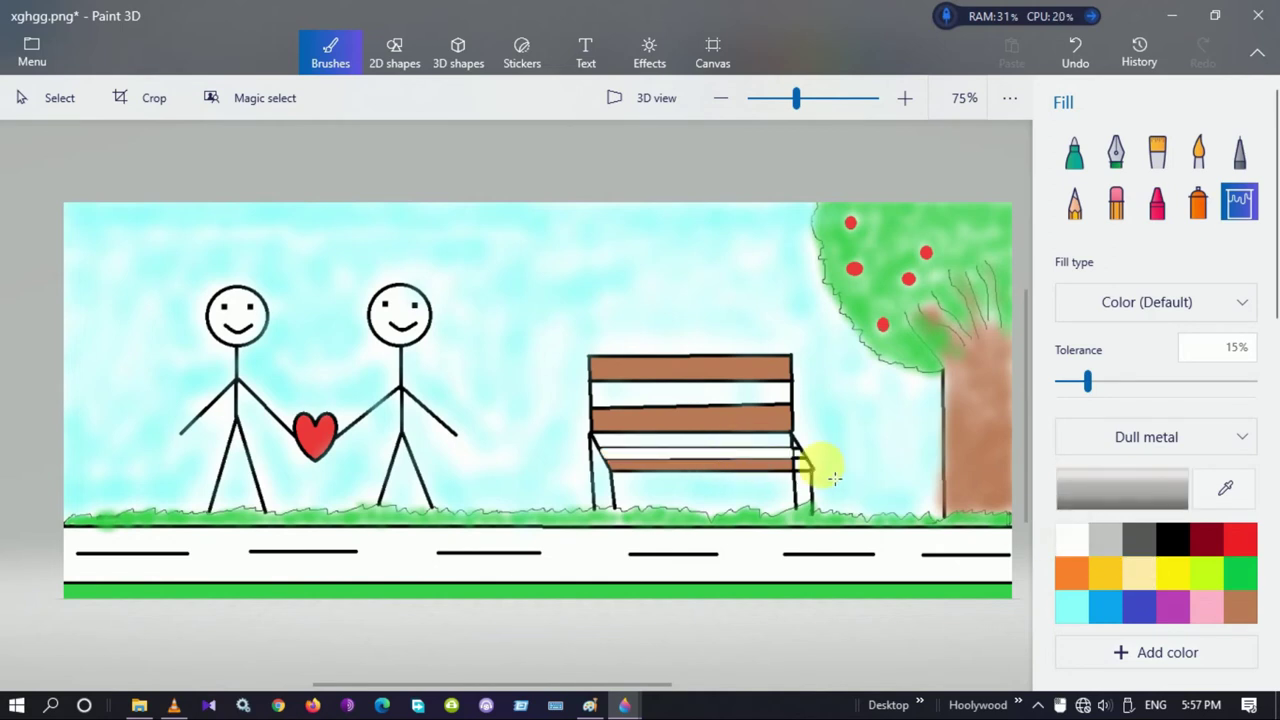
Fill the bench's middle backrest slat and the seat strips below the backrest with brown.
click(1240, 606)
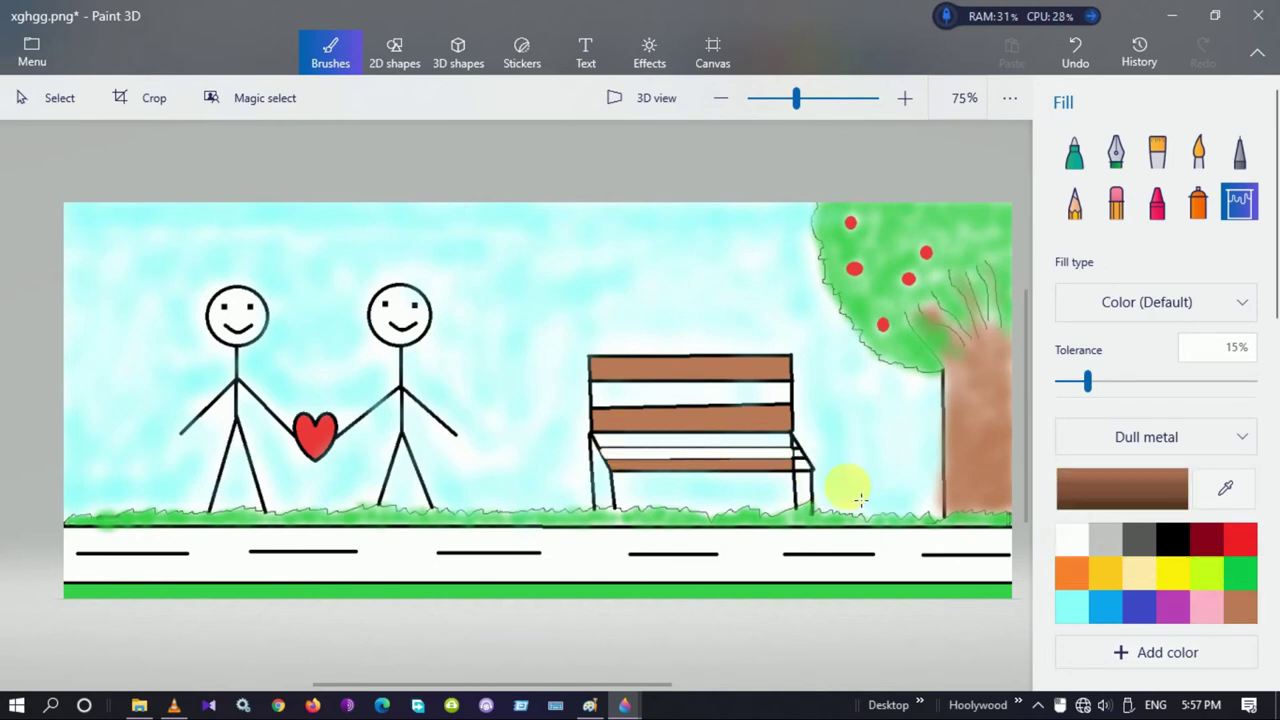
click(643, 440)
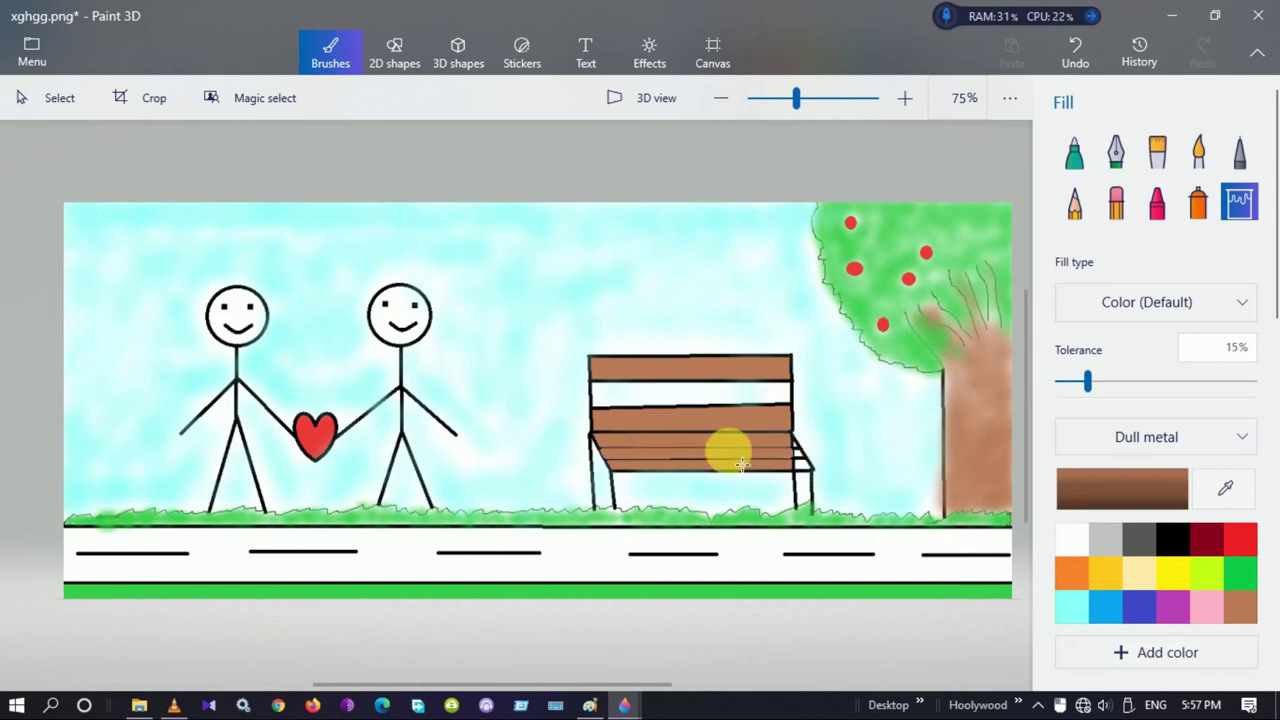
click(722, 404)
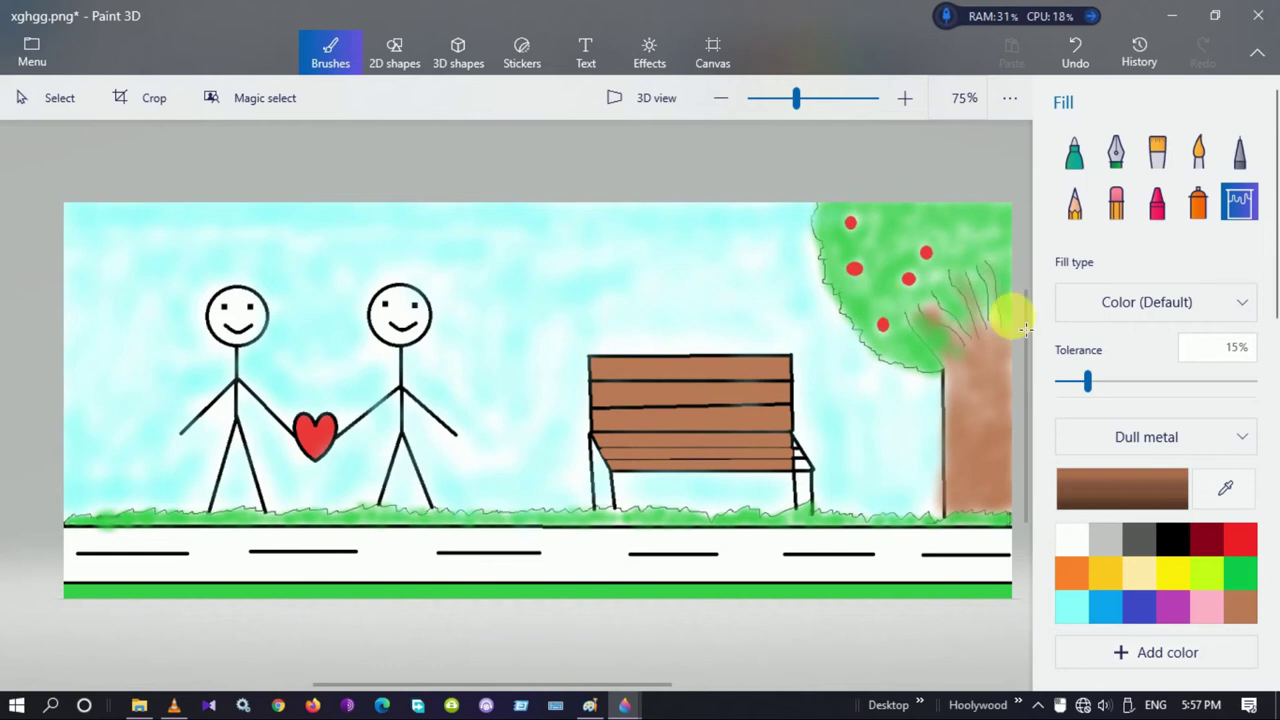
Fill the middle backrest slat and the middle strip of the bench seat with white.
click(1097, 556)
click(640, 391)
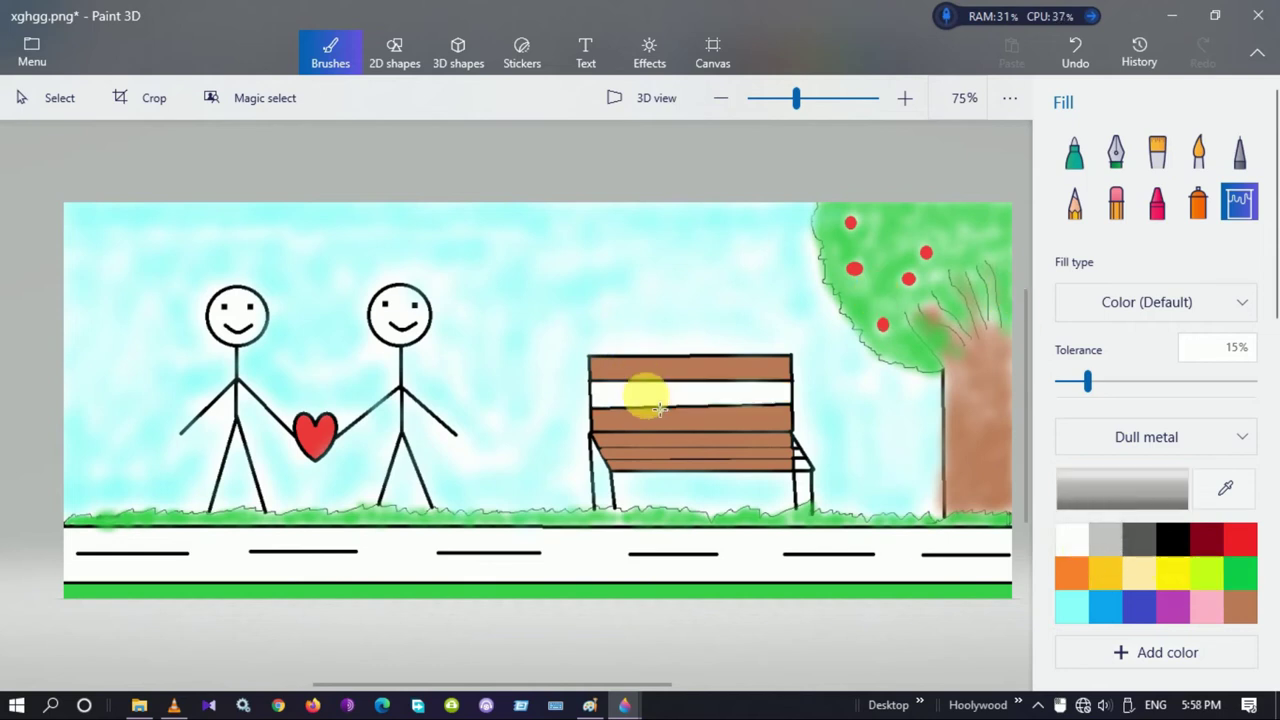
click(731, 449)
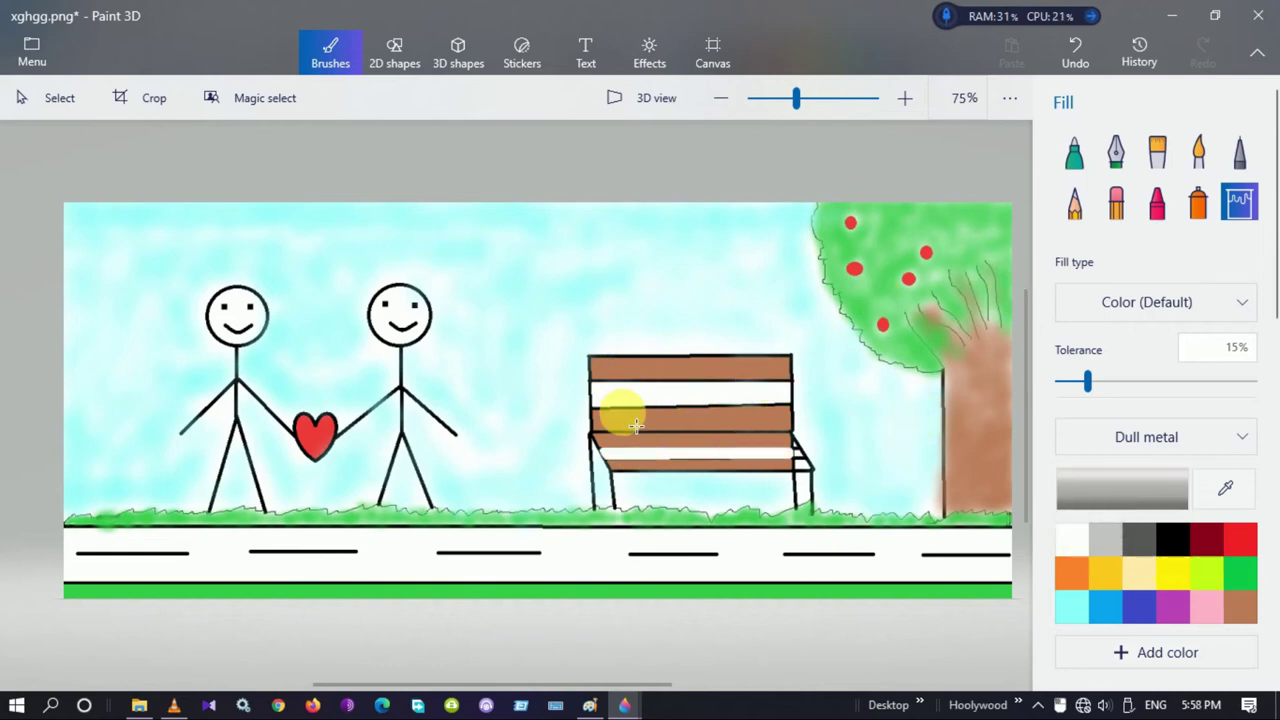
Redraw the missing left outline of the bench seat in black with the Marker at 5 px.
scroll(620, 414, up, 5)
click(1078, 210)
click(1115, 155)
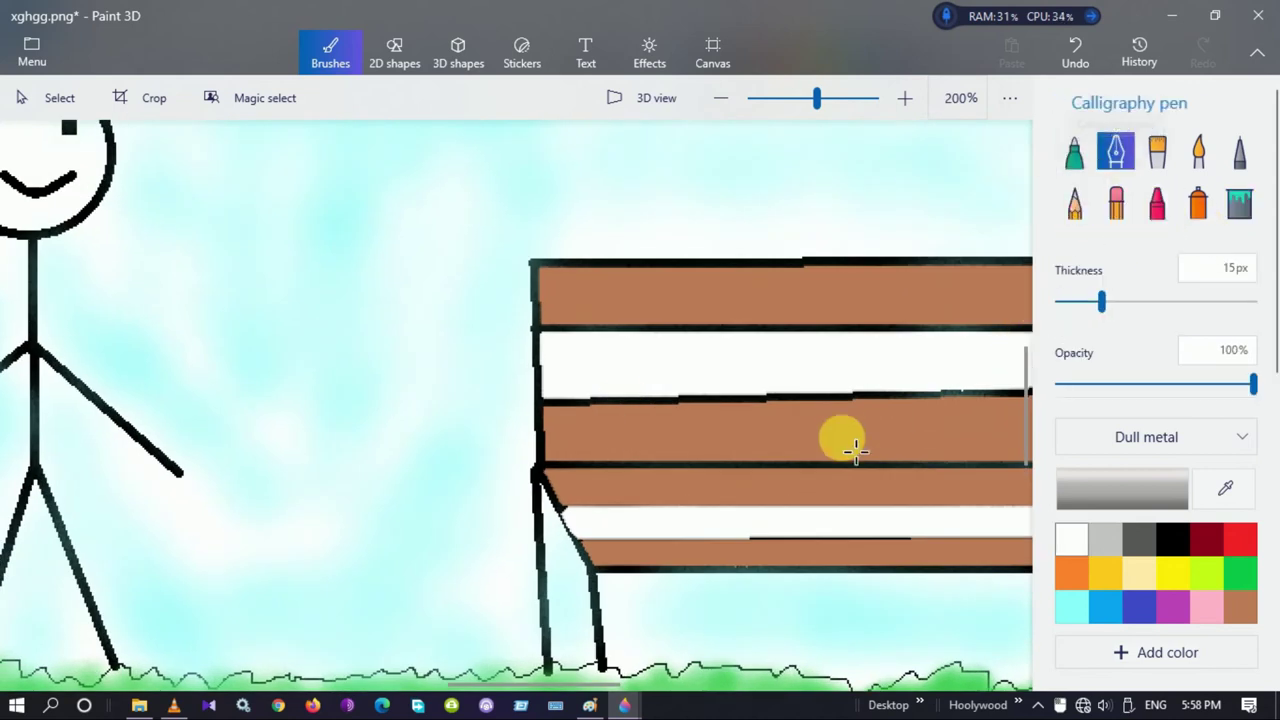
click(1074, 152)
click(1172, 540)
mouse_move(586, 523)
mouse_down()
mouse_move(571, 514)
mouse_move(596, 553)
mouse_up()
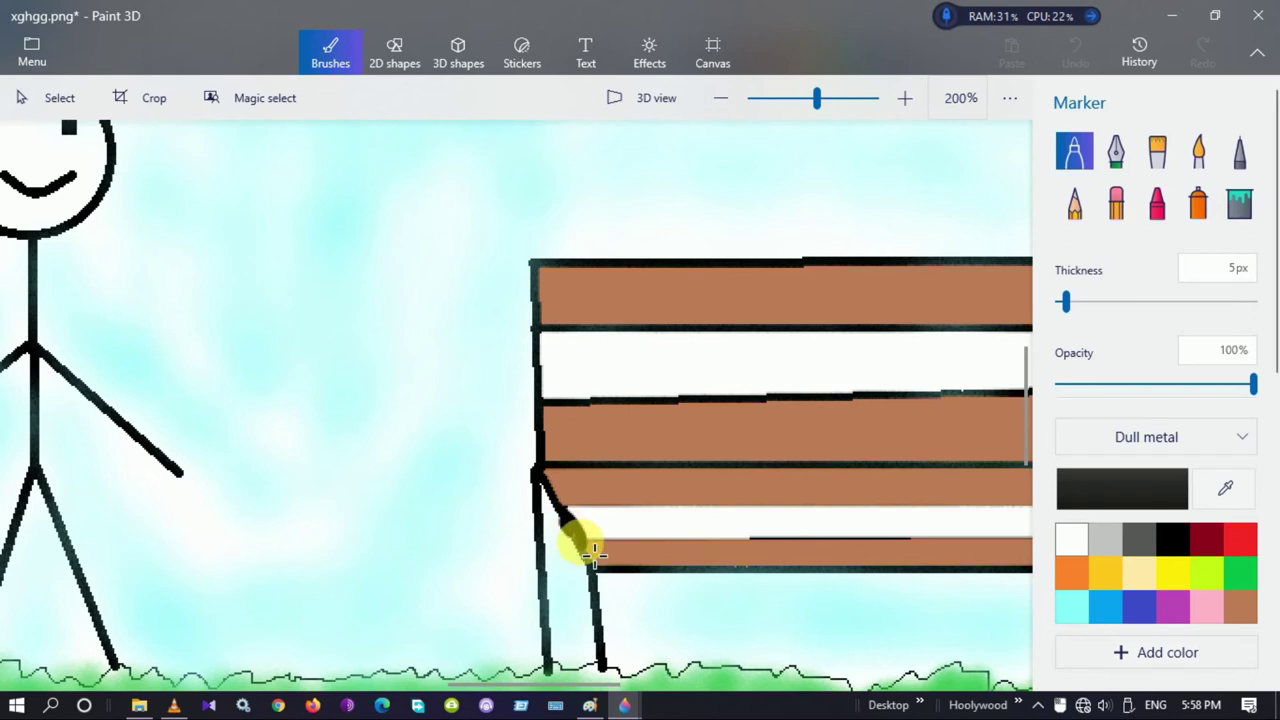
Draw two 5 px black lines along the upper and lower edges of the bench seat's white strip.
drag(563, 688, 640, 688)
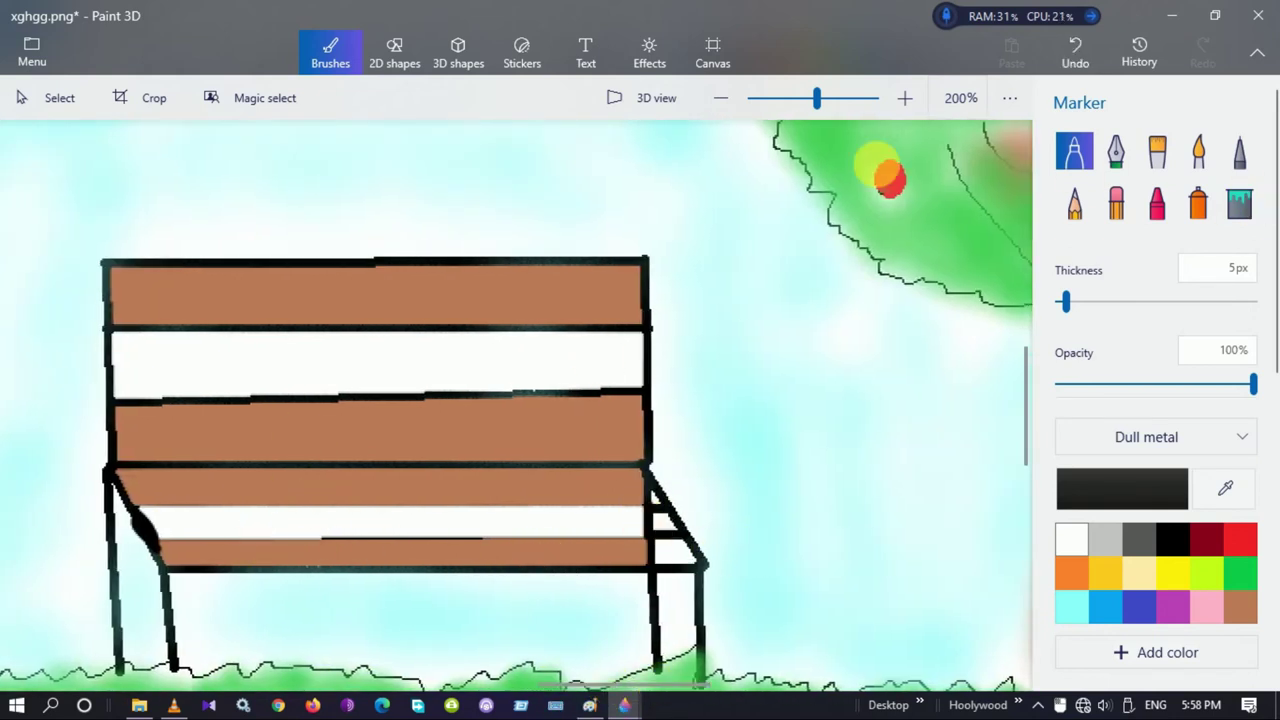
click(386, 50)
click(1074, 172)
drag(130, 507, 650, 510)
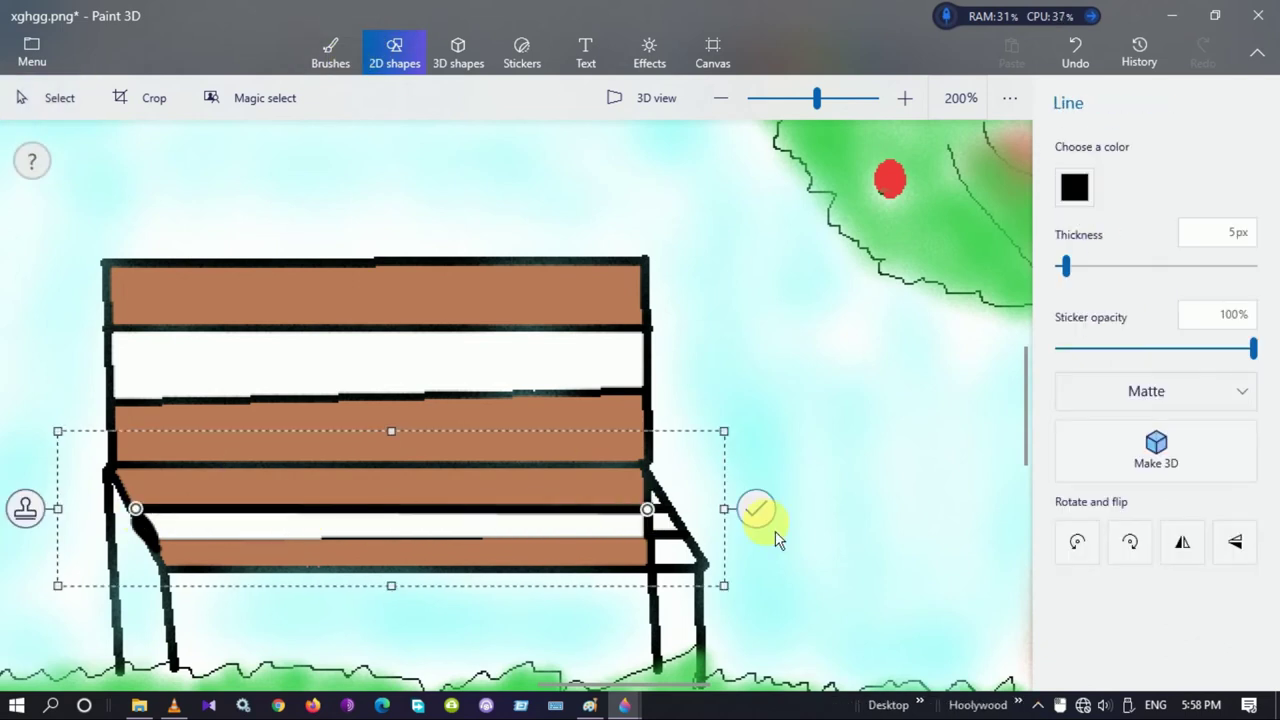
click(757, 509)
click(1076, 174)
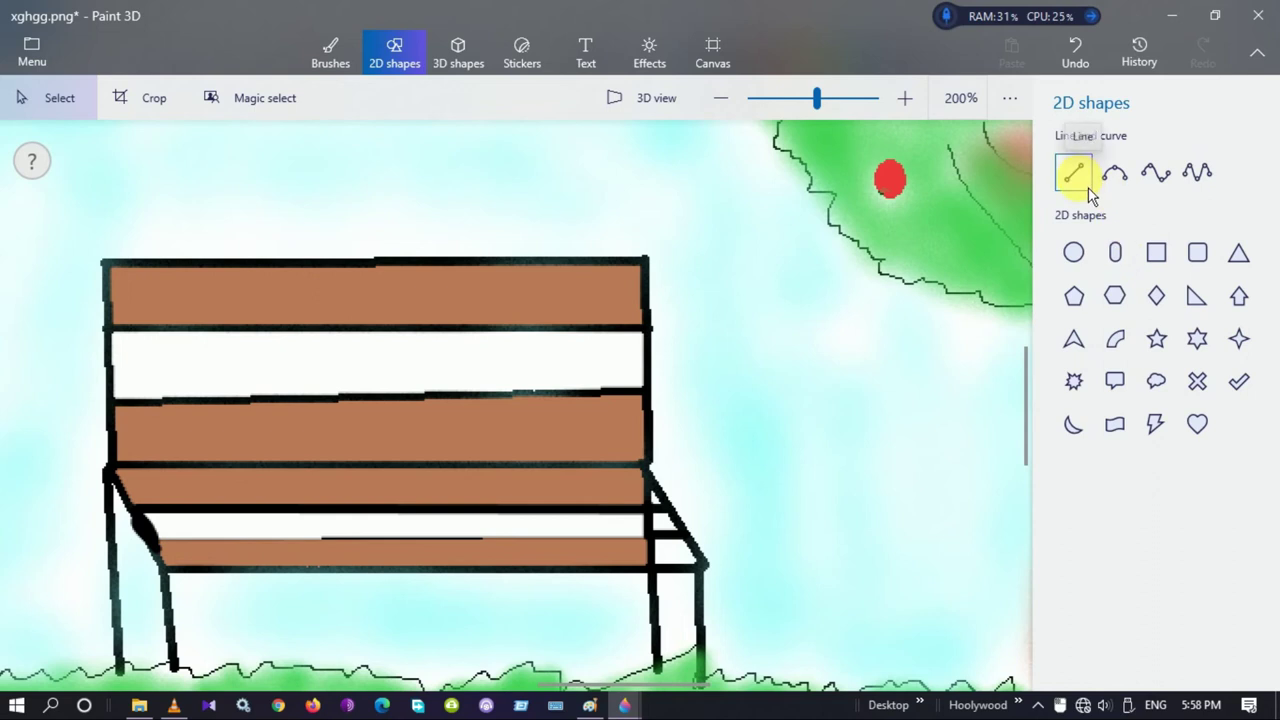
drag(160, 546, 653, 537)
click(763, 540)
Spray gold patches over the sky around the stick figures and bench with the Spray can at 67 px and 25% opacity.
click(330, 52)
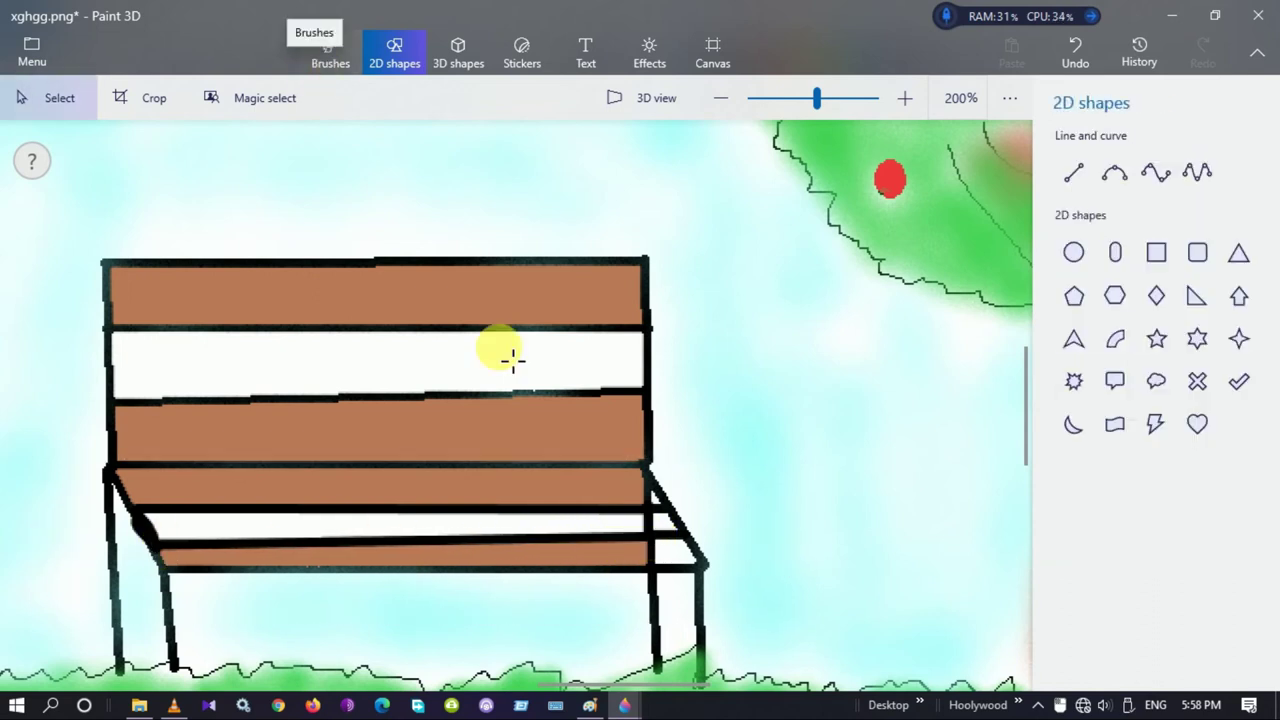
scroll(571, 523, down, 5)
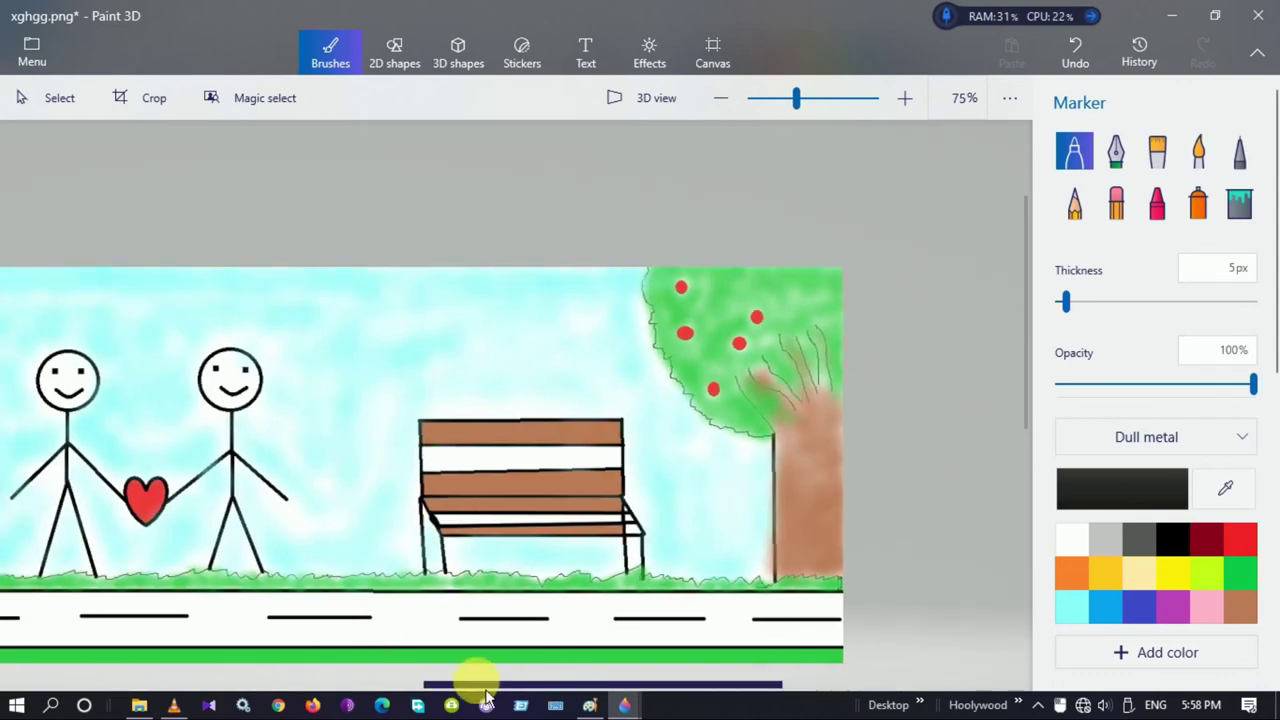
scroll(471, 680, left, 3)
click(1198, 203)
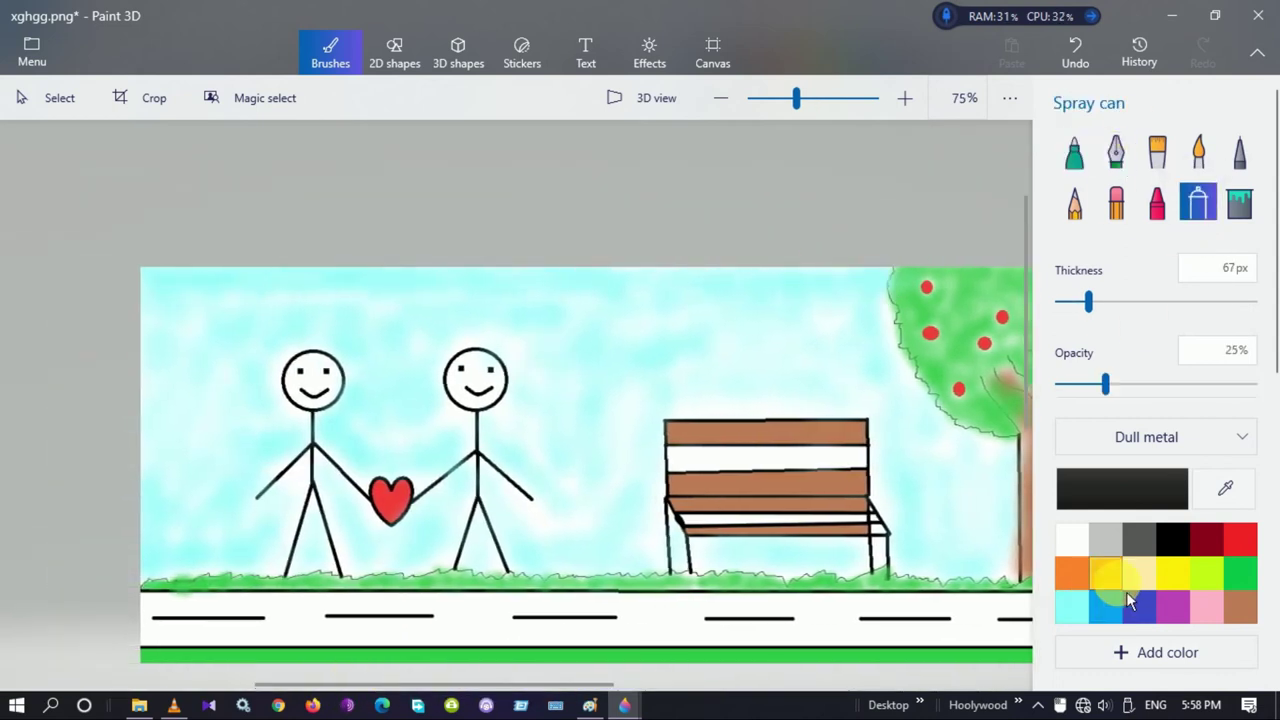
click(1105, 572)
drag(189, 290, 664, 300)
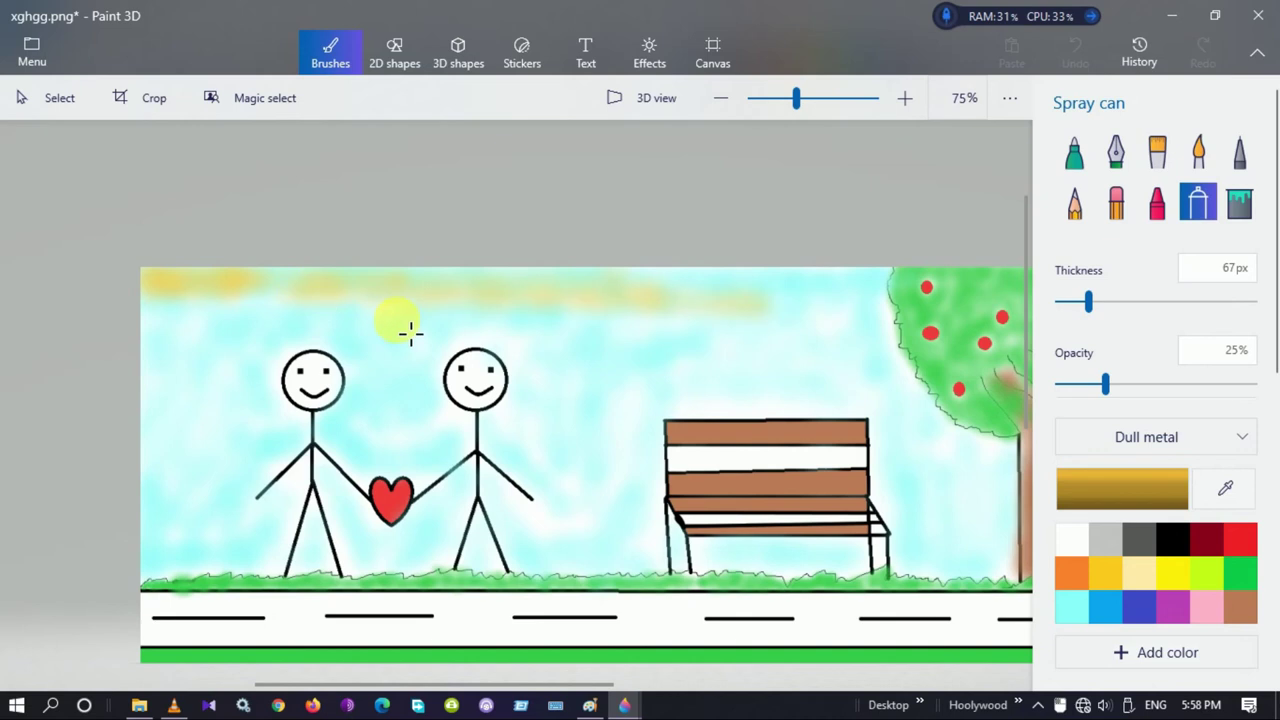
mouse_move(838, 363)
mouse_down()
mouse_move(796, 429)
mouse_move(679, 403)
mouse_up()
mouse_move(565, 490)
mouse_down()
mouse_move(576, 541)
mouse_move(511, 508)
mouse_up()
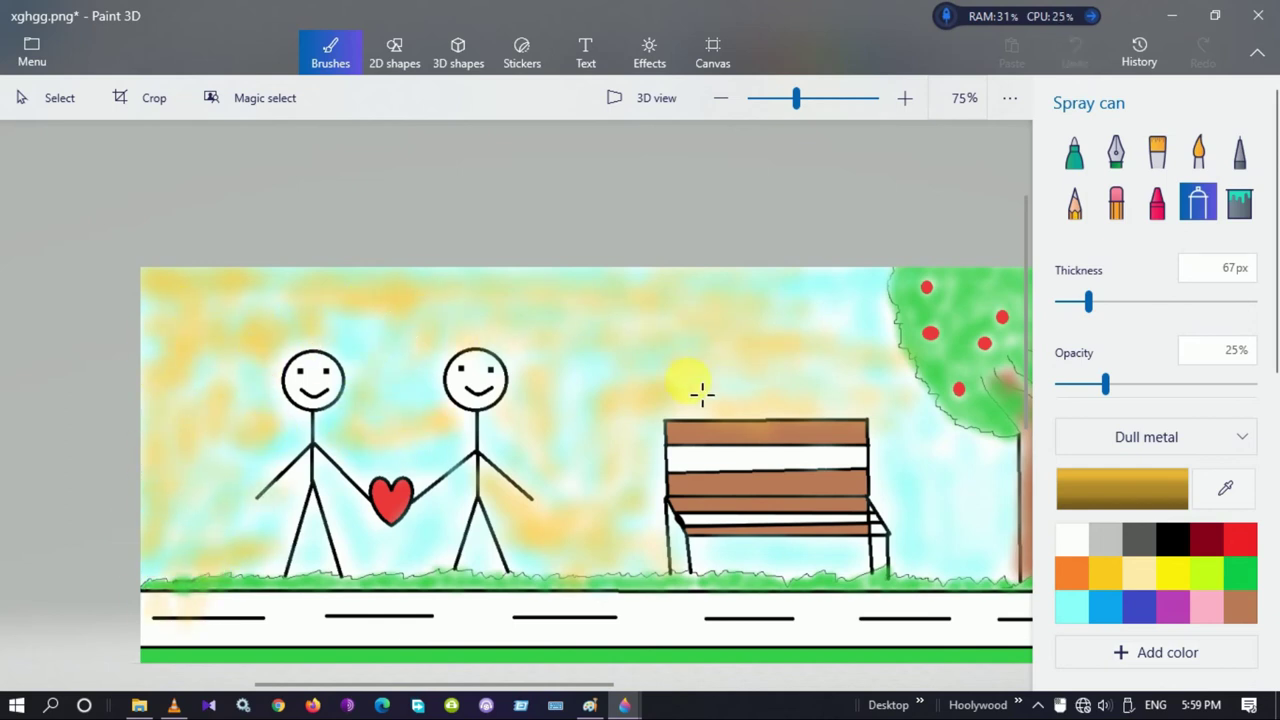
Touch up the tree's fruit with red using the Fill tool at 15% tolerance.
click(1104, 536)
click(1239, 201)
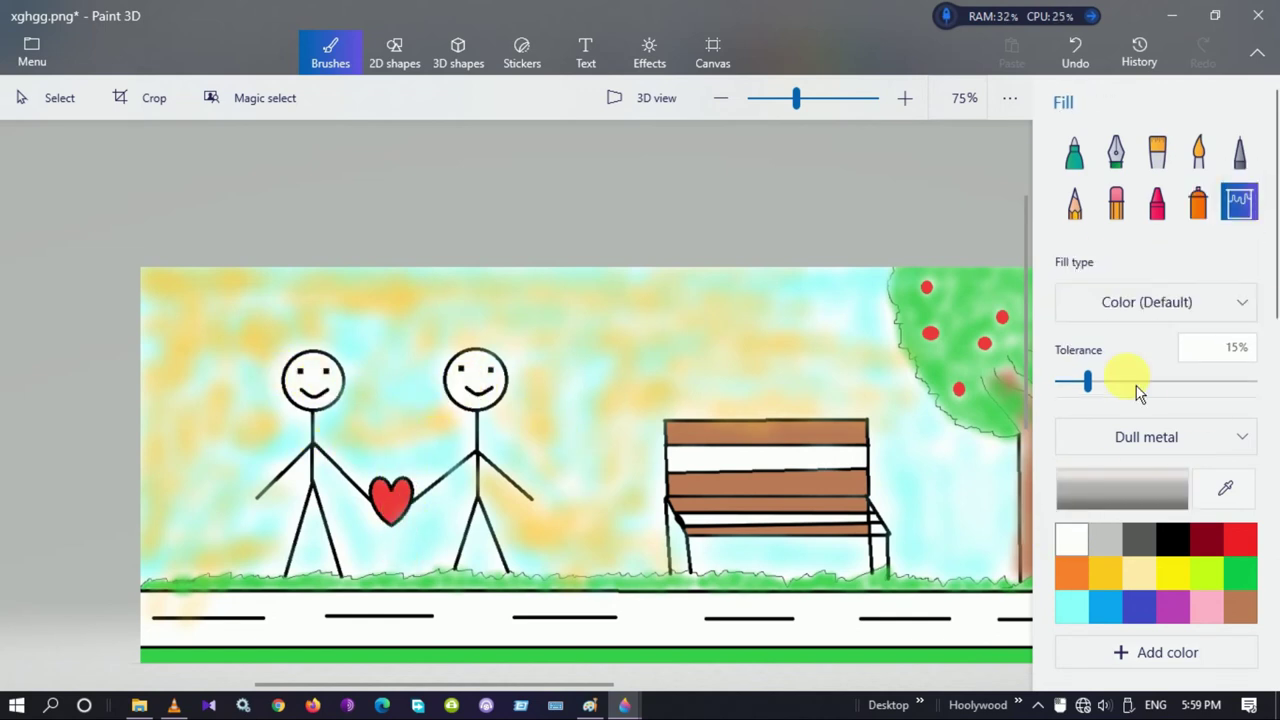
click(1240, 540)
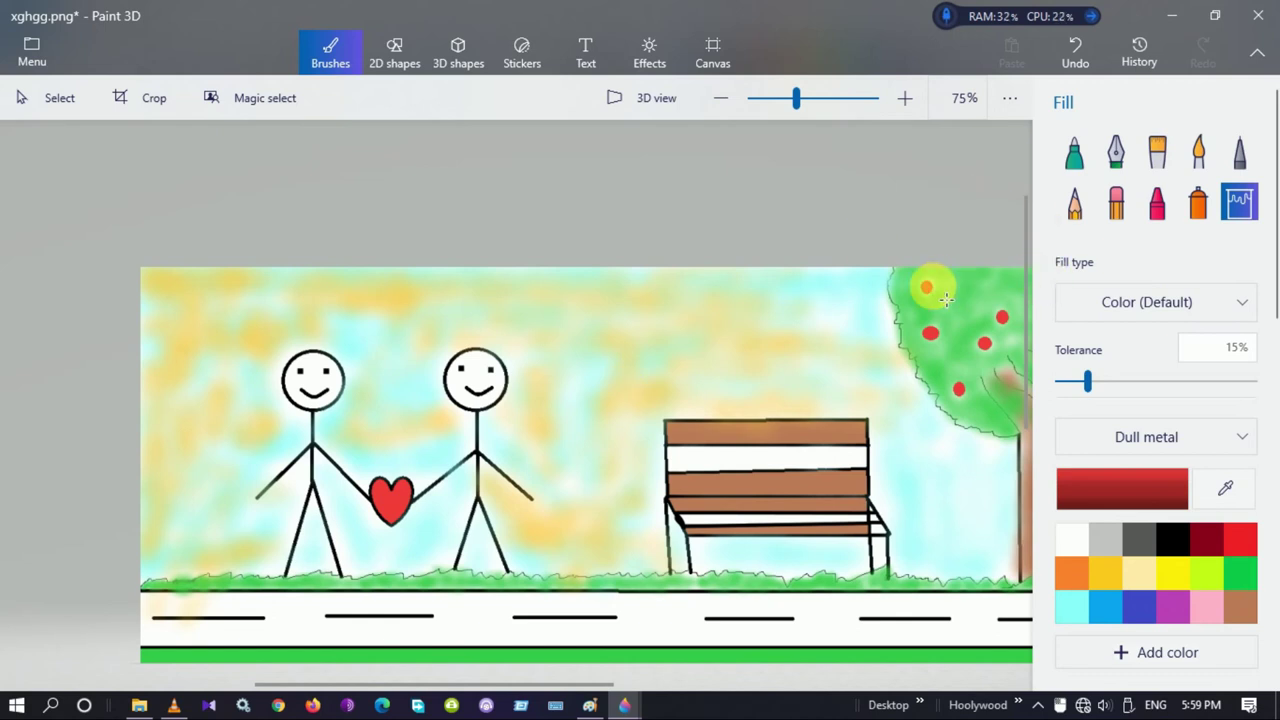
Spray gold and yellow patches over the sky near the figures with the Spray can at 67 px and 25% opacity.
click(1210, 215)
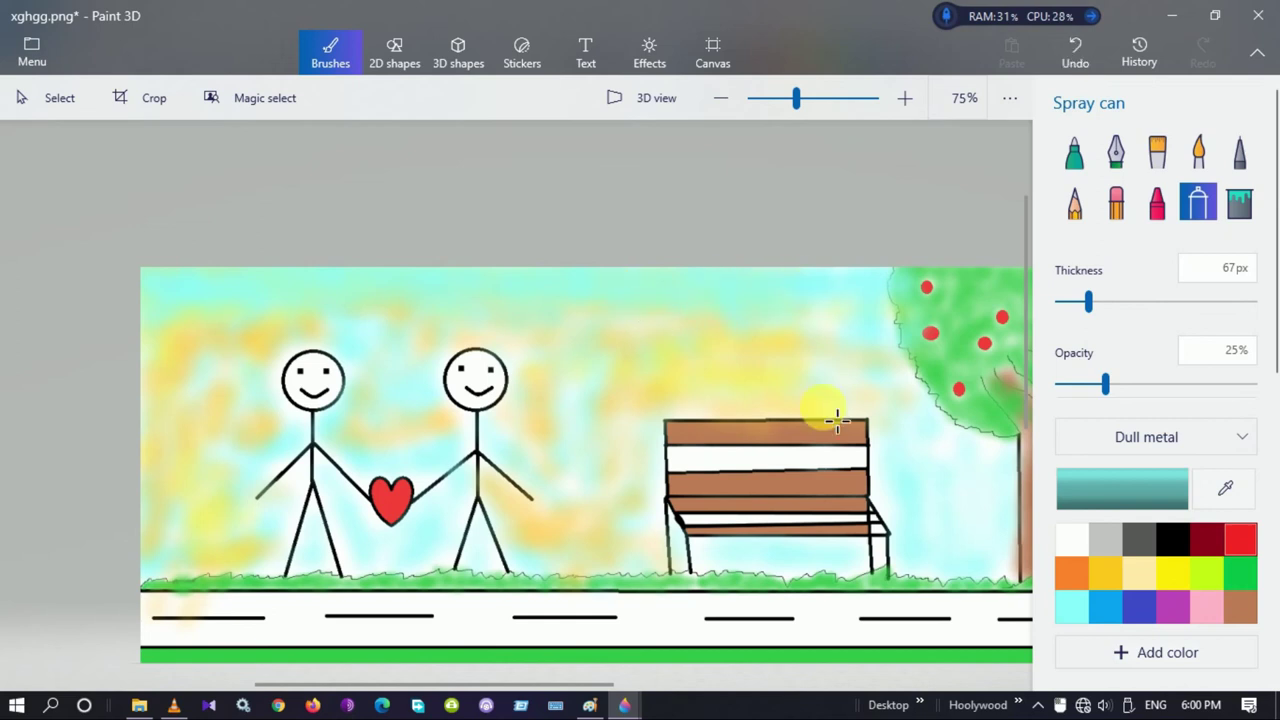
click(1098, 578)
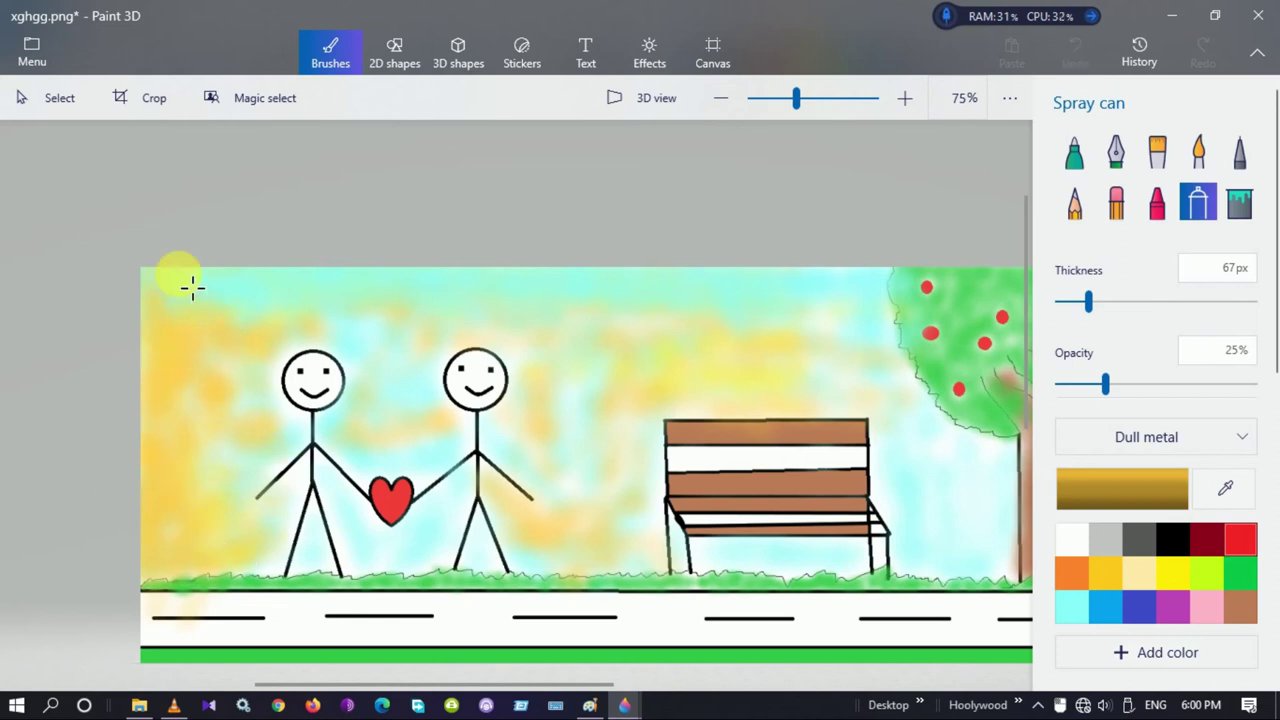
click(1071, 607)
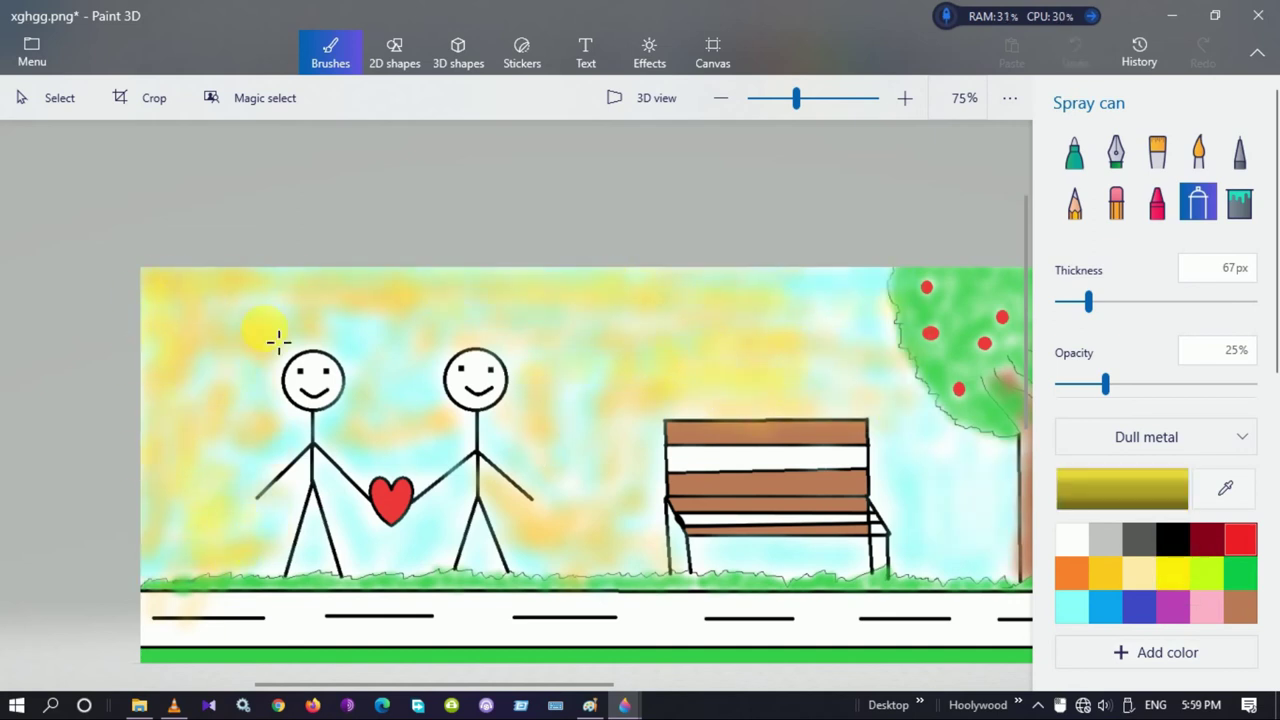
click(278, 341)
Spray light turquoise across the upper sky from the picture's left edge to the tree crown.
click(1071, 606)
mouse_move(260, 335)
mouse_down()
mouse_move(266, 283)
mouse_move(594, 303)
mouse_move(663, 274)
mouse_move(745, 328)
mouse_up()
drag(794, 285, 862, 314)
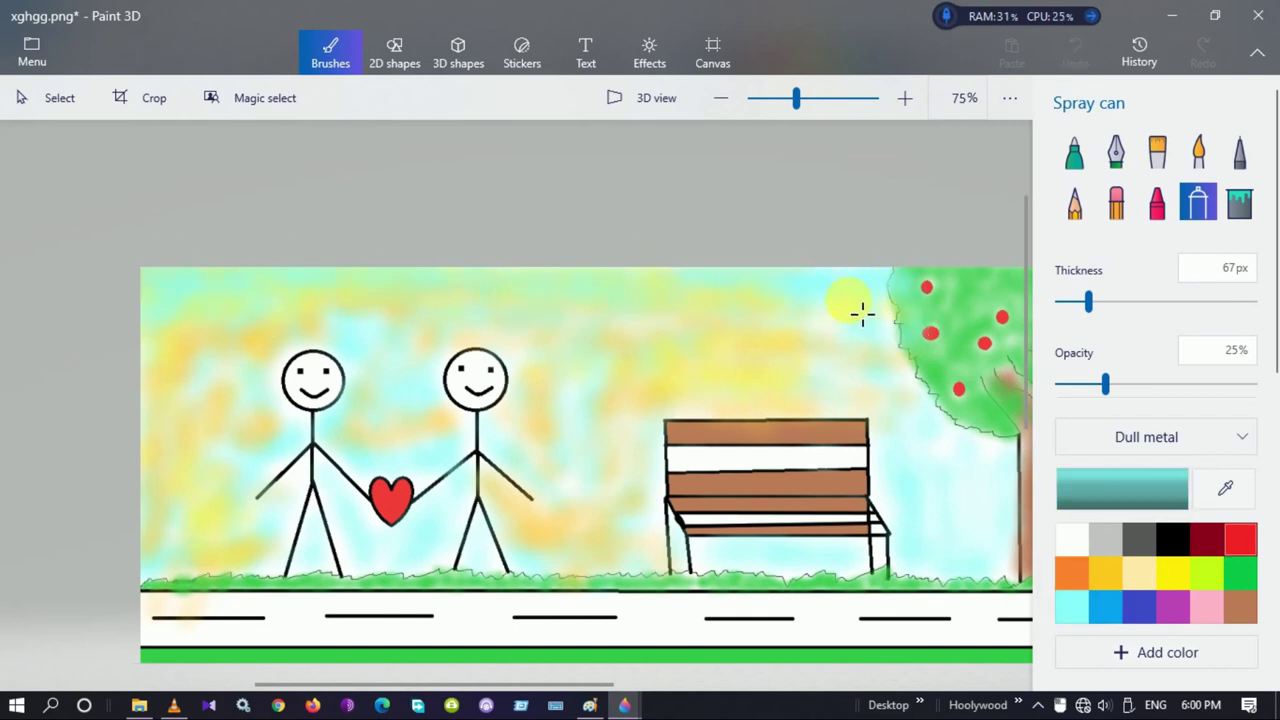
mouse_move(595, 296)
mouse_down()
mouse_move(412, 282)
mouse_move(341, 288)
mouse_move(447, 296)
mouse_move(201, 291)
mouse_up()
Spray gold over the sky along the picture's left edge and light turquoise between the bench and the tree.
click(1090, 566)
mouse_move(195, 337)
mouse_down()
mouse_move(186, 386)
mouse_move(200, 486)
mouse_move(151, 451)
mouse_move(171, 571)
mouse_move(189, 560)
mouse_move(168, 474)
mouse_move(151, 480)
mouse_move(214, 537)
mouse_move(280, 520)
mouse_move(162, 481)
mouse_move(249, 429)
mouse_move(243, 340)
mouse_up()
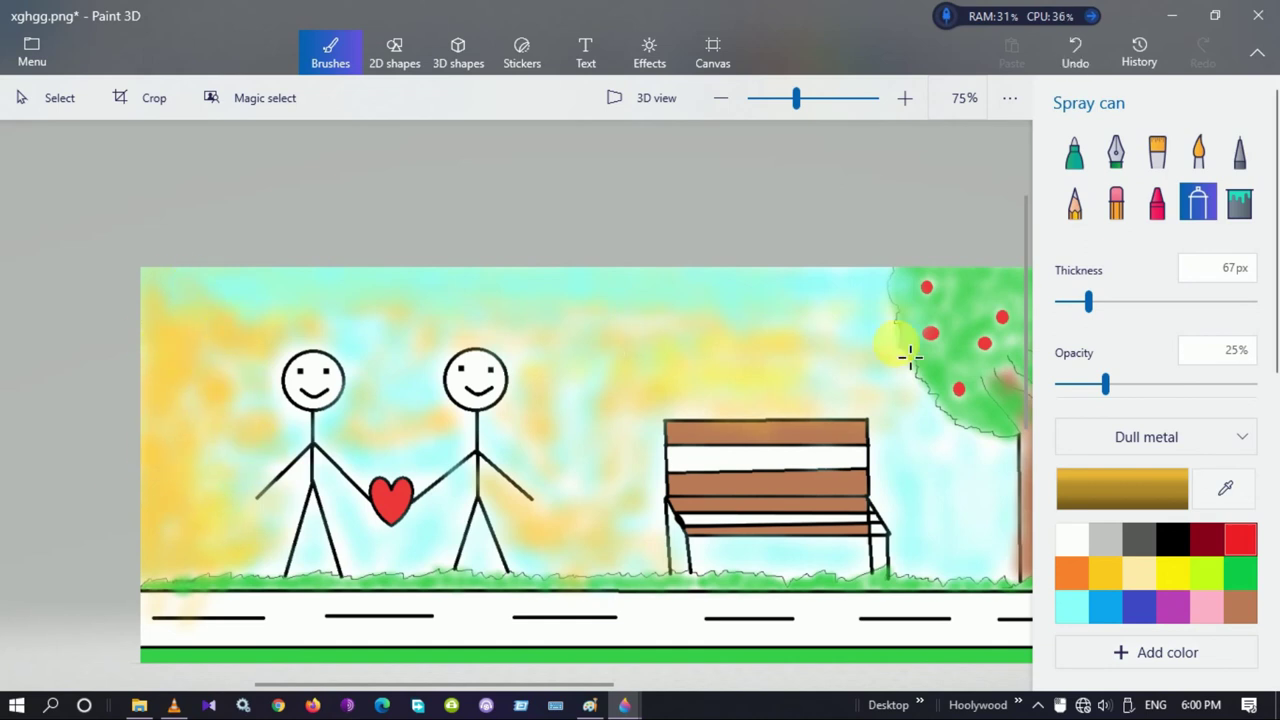
click(1071, 607)
mouse_move(940, 450)
mouse_down()
mouse_move(904, 369)
mouse_move(982, 540)
mouse_move(1015, 518)
mouse_move(989, 464)
mouse_move(1036, 461)
mouse_move(993, 563)
mouse_move(1023, 579)
mouse_move(946, 517)
mouse_up()
mouse_move(883, 386)
mouse_down()
mouse_move(689, 372)
mouse_move(764, 350)
mouse_move(649, 339)
mouse_move(668, 381)
mouse_move(680, 364)
mouse_move(746, 395)
mouse_move(890, 424)
mouse_up()
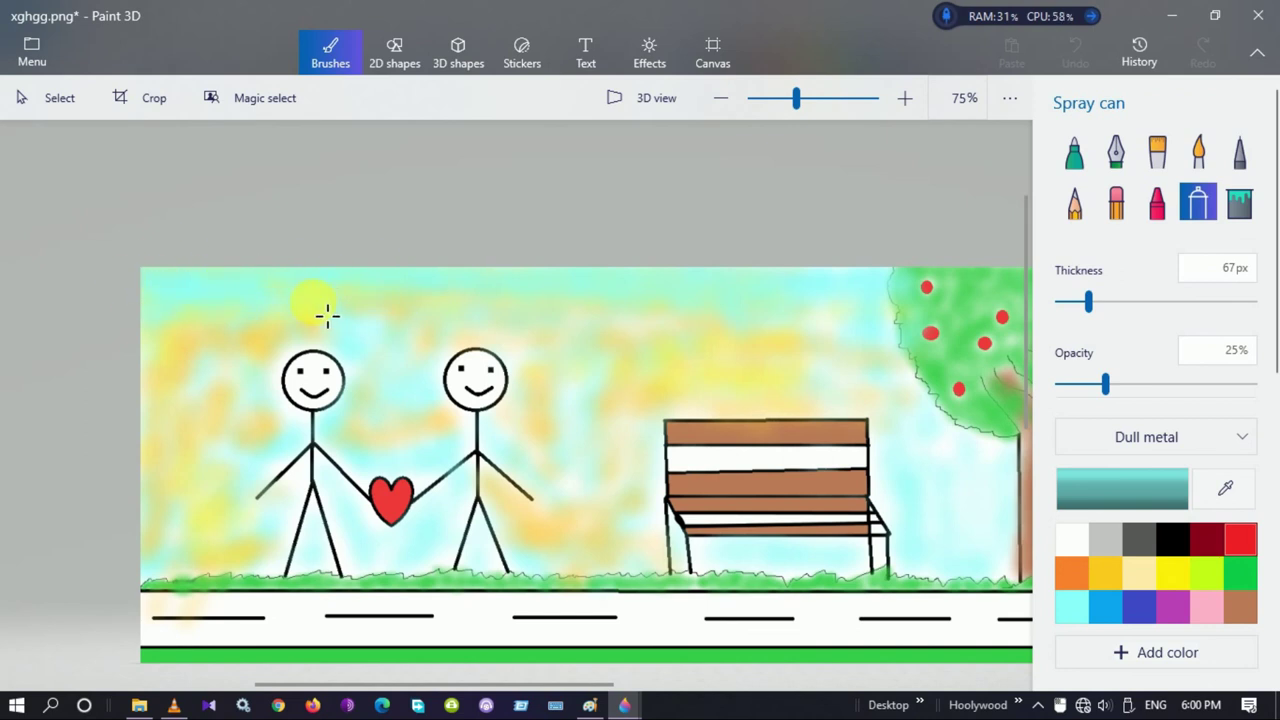
Spray more gold on the sky to the left of the first stick figure.
click(1105, 573)
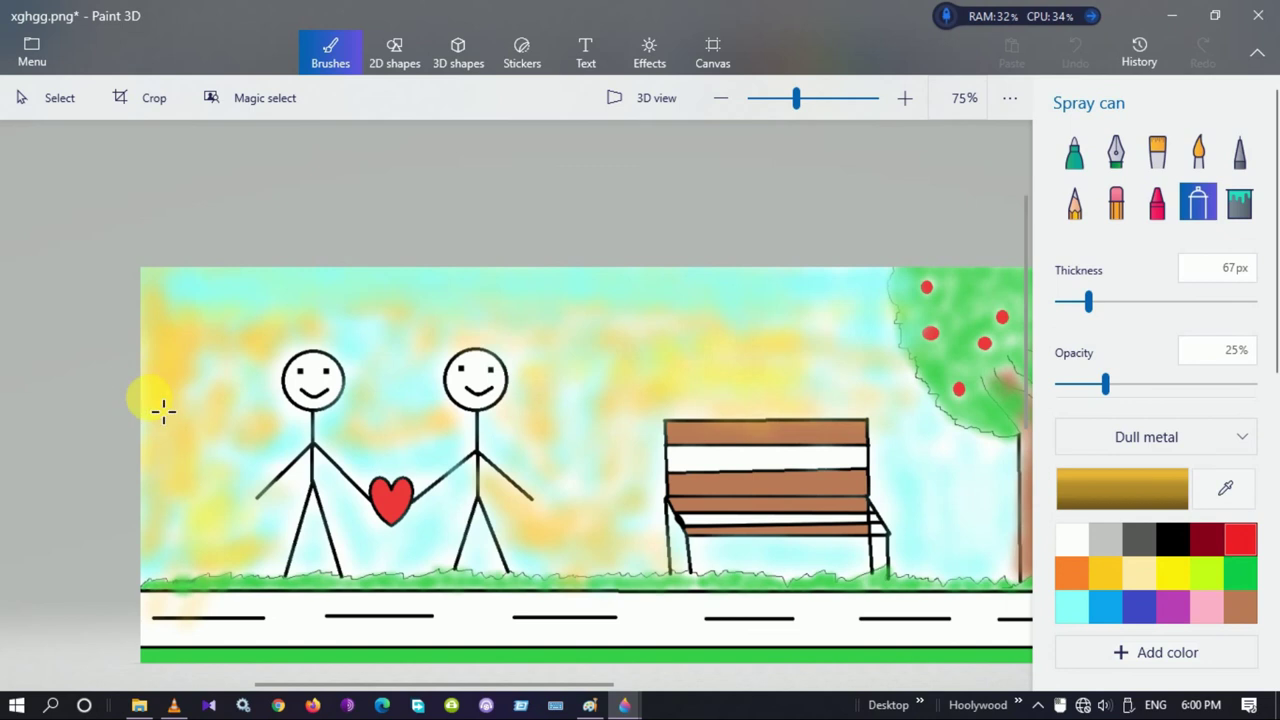
mouse_move(158, 506)
mouse_down()
mouse_move(206, 566)
mouse_move(254, 537)
mouse_up()
mouse_move(262, 457)
mouse_down()
mouse_move(171, 403)
mouse_move(229, 401)
mouse_up()
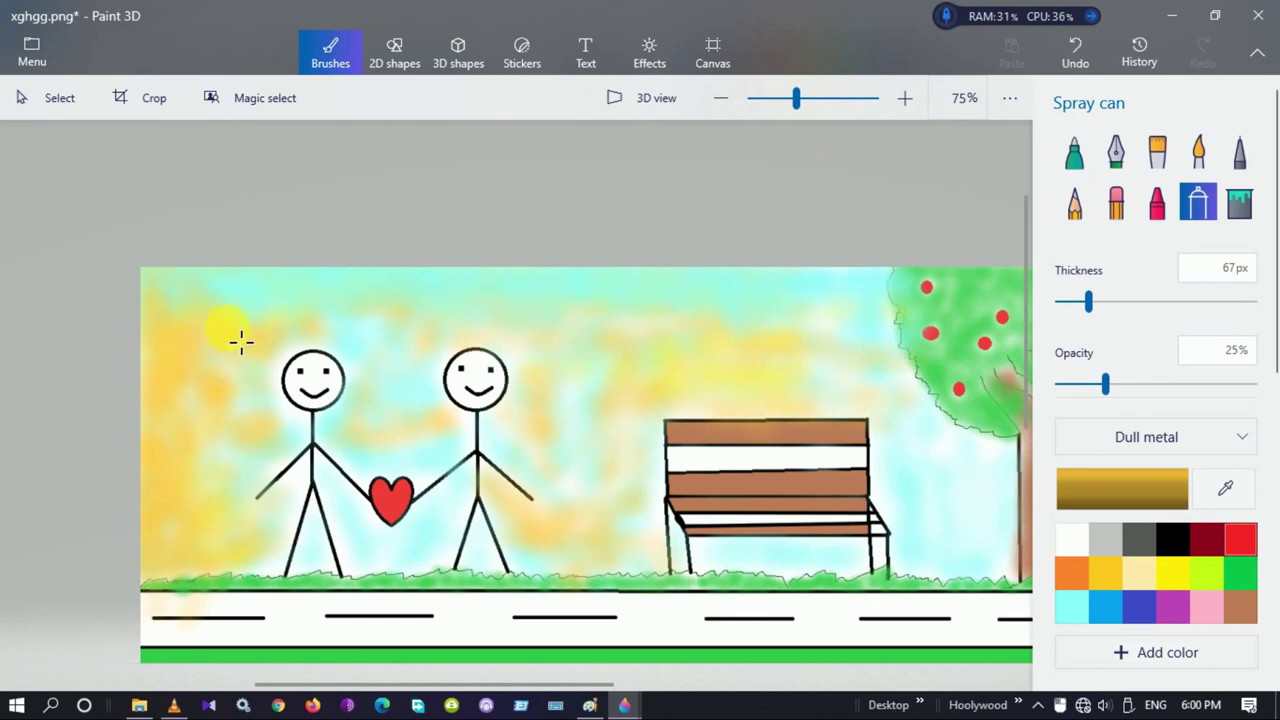
Spray light turquoise beside the tree trunk, above the bench and over the gold patches around the stick figures.
click(1072, 606)
mouse_move(914, 371)
mouse_down()
mouse_move(910, 460)
mouse_move(987, 462)
mouse_up()
mouse_move(992, 560)
mouse_down()
mouse_move(944, 519)
mouse_move(904, 410)
mouse_move(768, 336)
mouse_up()
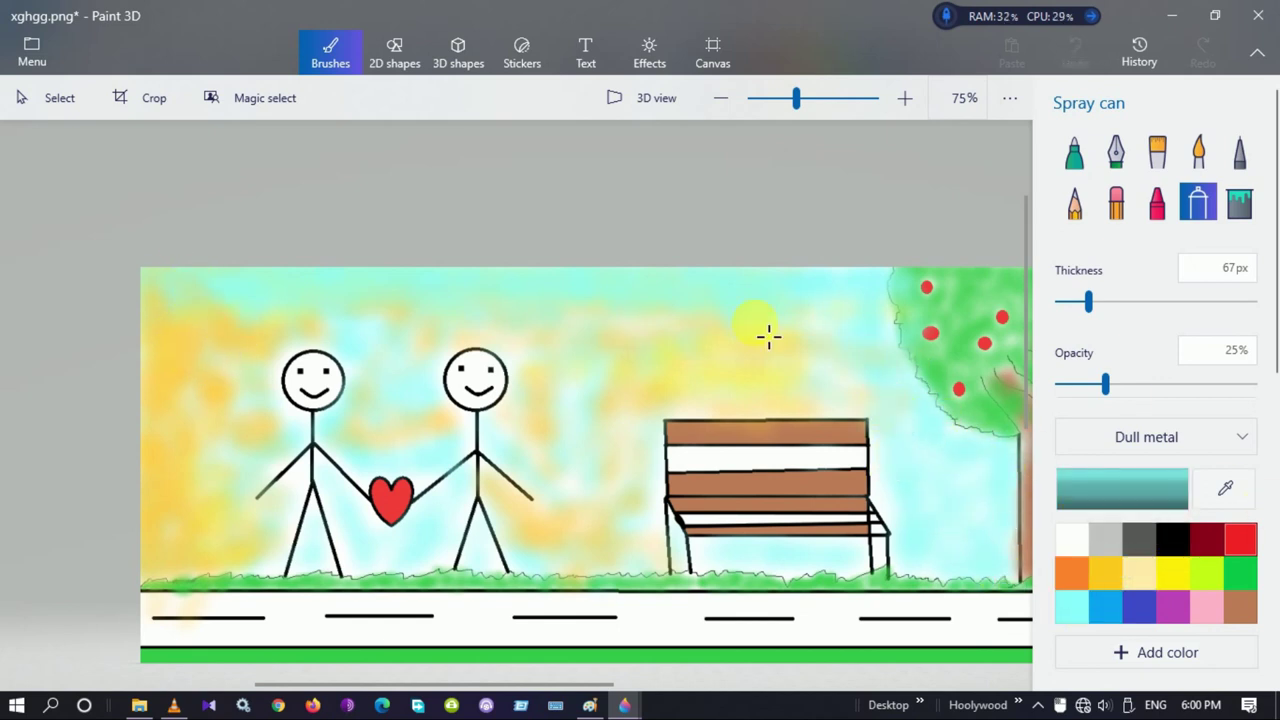
mouse_move(739, 399)
mouse_down()
mouse_move(835, 422)
mouse_move(860, 353)
mouse_up()
mouse_move(615, 456)
mouse_down()
mouse_move(251, 371)
mouse_move(245, 351)
mouse_up()
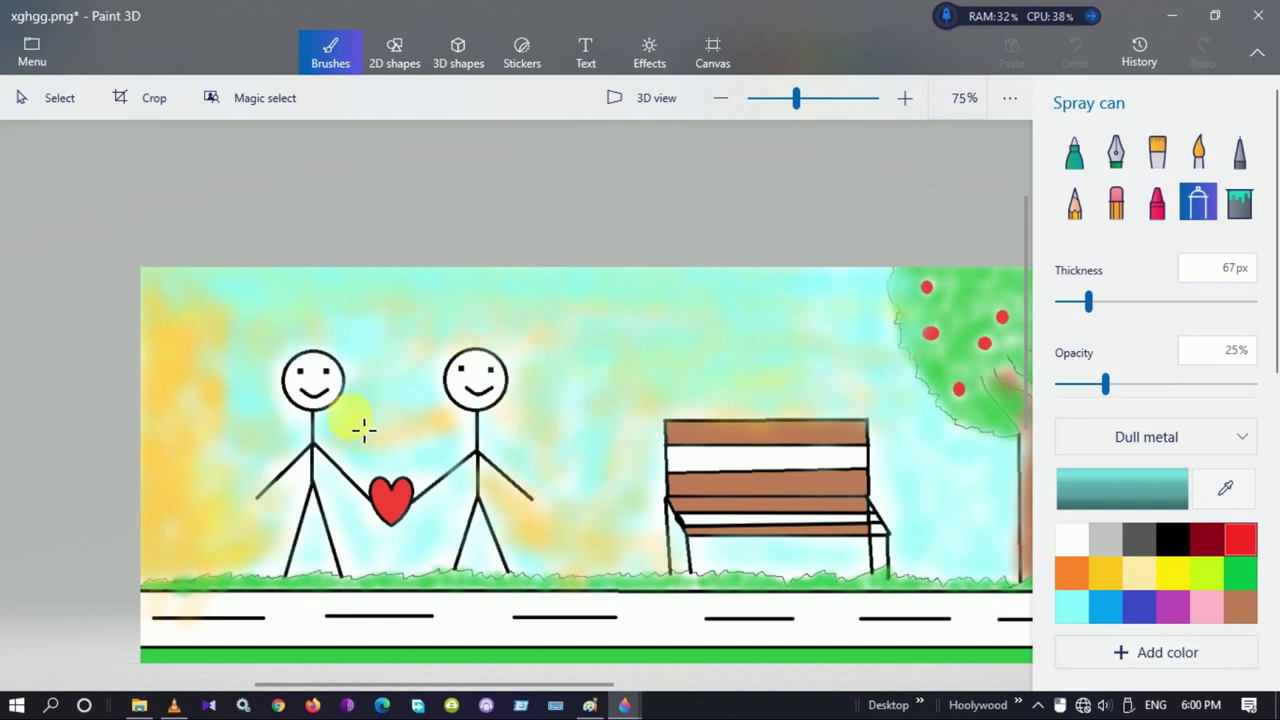
mouse_move(200, 428)
mouse_down()
mouse_move(151, 366)
mouse_move(171, 340)
mouse_move(276, 316)
mouse_move(157, 448)
mouse_move(221, 541)
mouse_up()
mouse_move(202, 472)
mouse_down()
mouse_move(162, 350)
mouse_move(167, 540)
mouse_move(175, 454)
mouse_move(209, 508)
mouse_move(144, 306)
mouse_move(174, 432)
mouse_move(475, 474)
mouse_up()
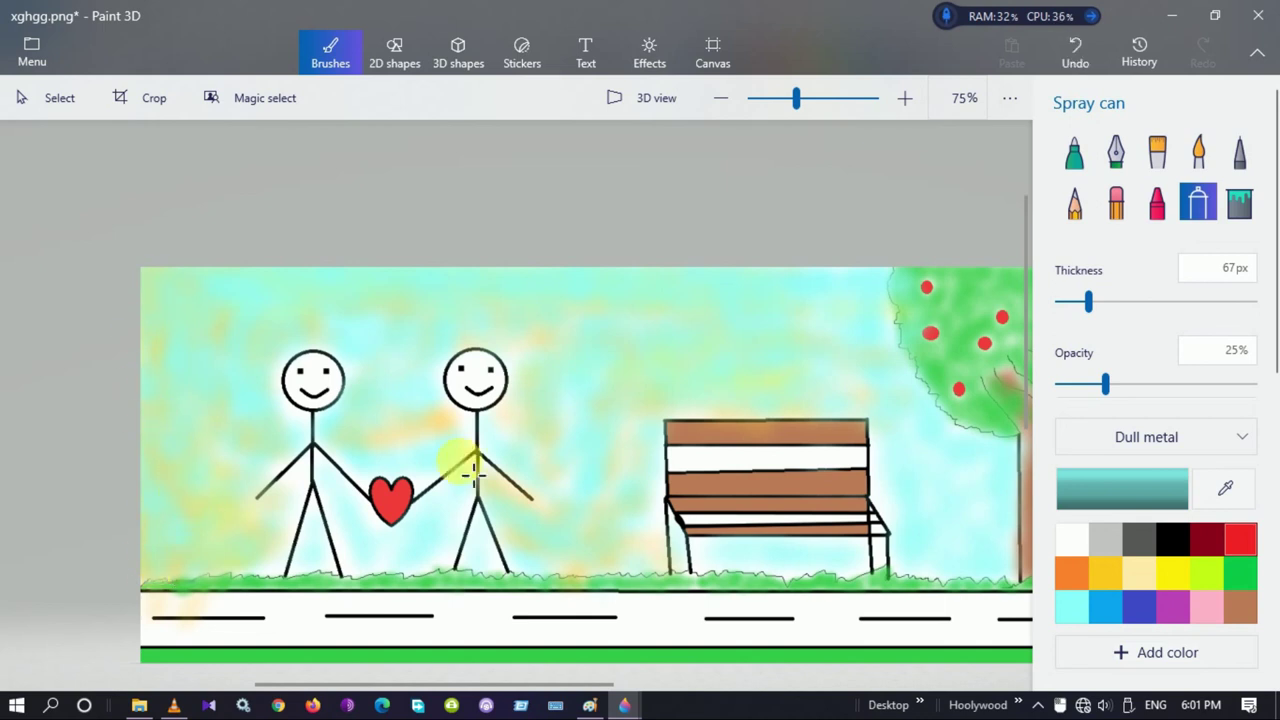
Blend the sky beside and above the stick figures with more light turquoise from the Spray can at 25% opacity.
click(1071, 540)
click(1239, 201)
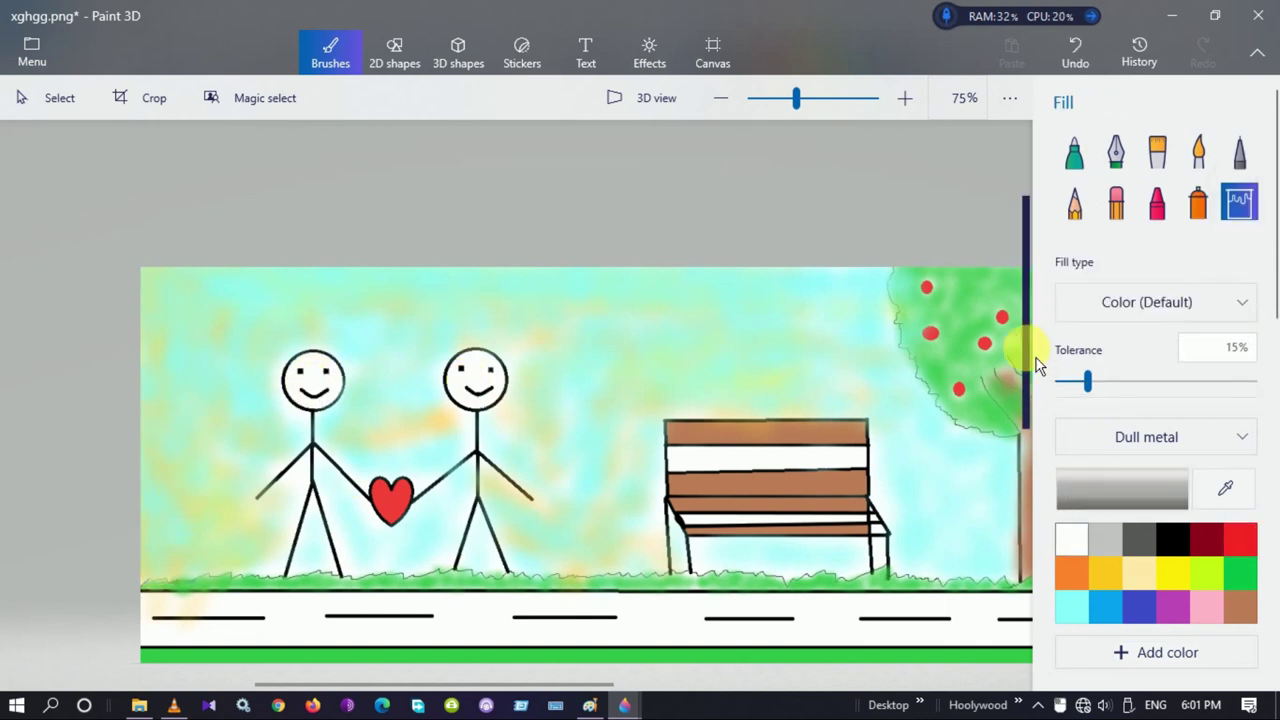
scroll(1020, 380, down, 1)
click(1198, 201)
click(1071, 606)
drag(156, 552, 250, 458)
drag(245, 388, 497, 331)
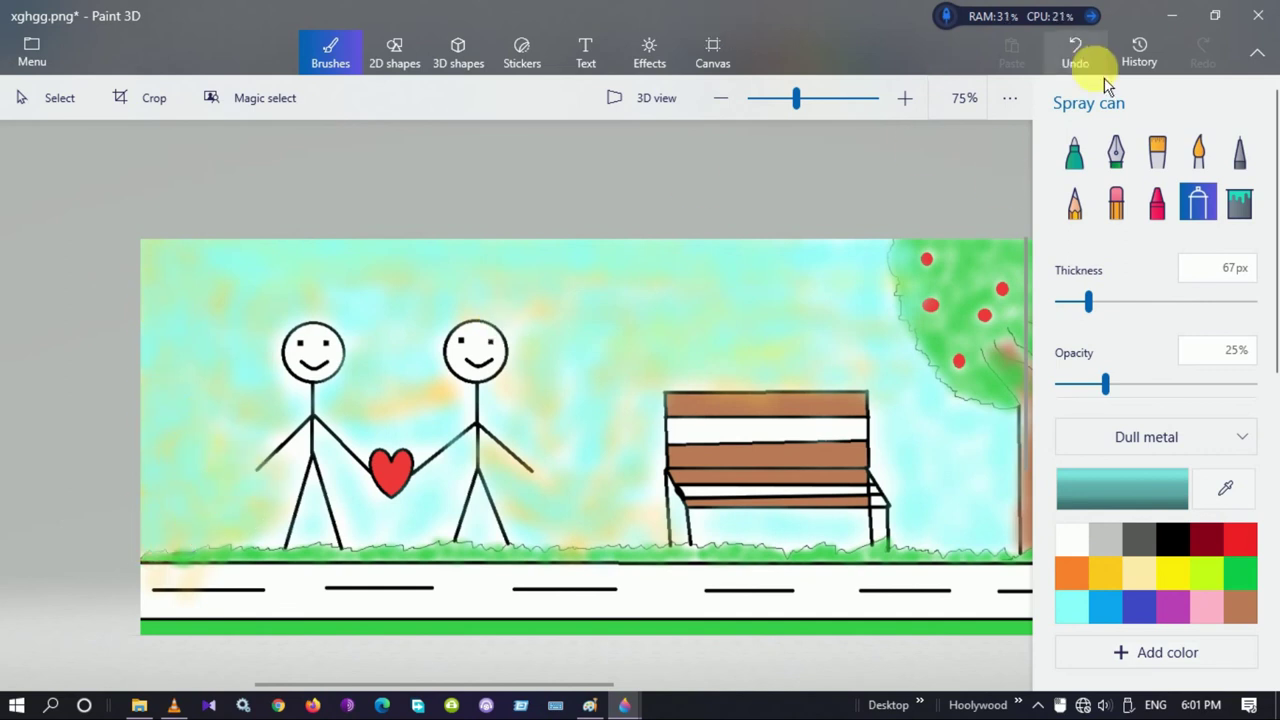
Save the changes to xghgg.png.
key(ctrl+s)
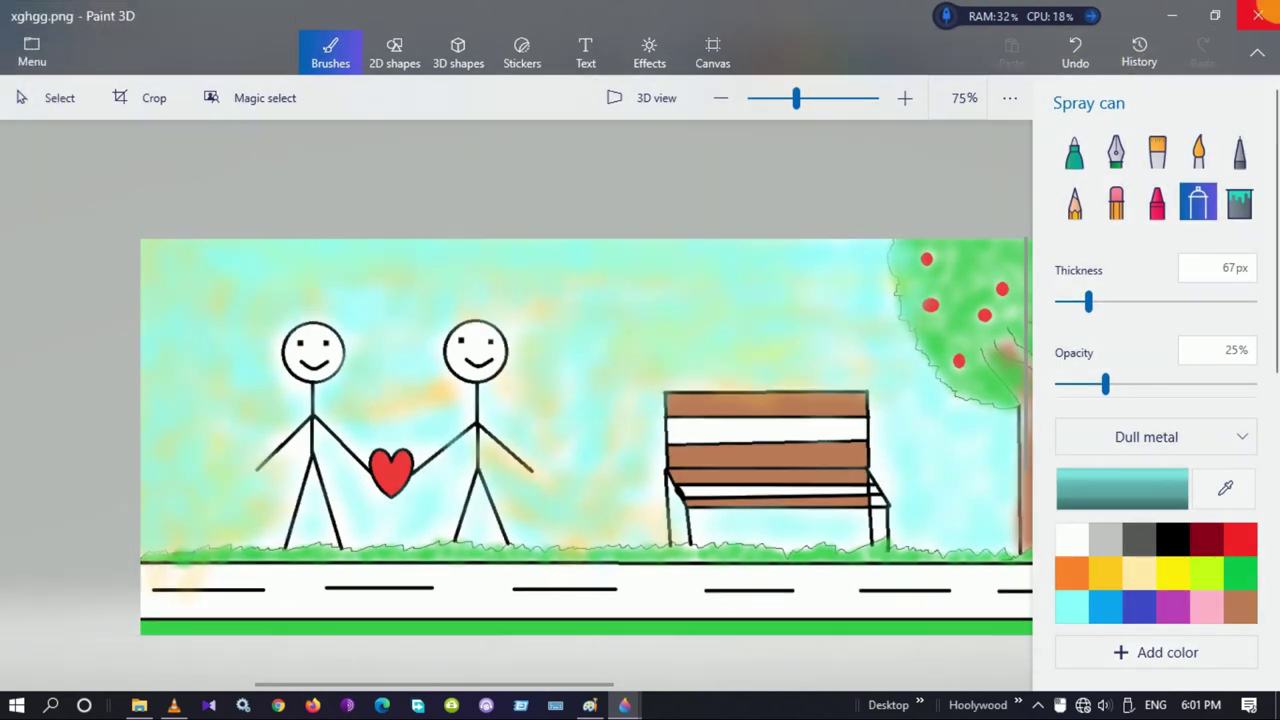
click(31, 52)
click(98, 258)
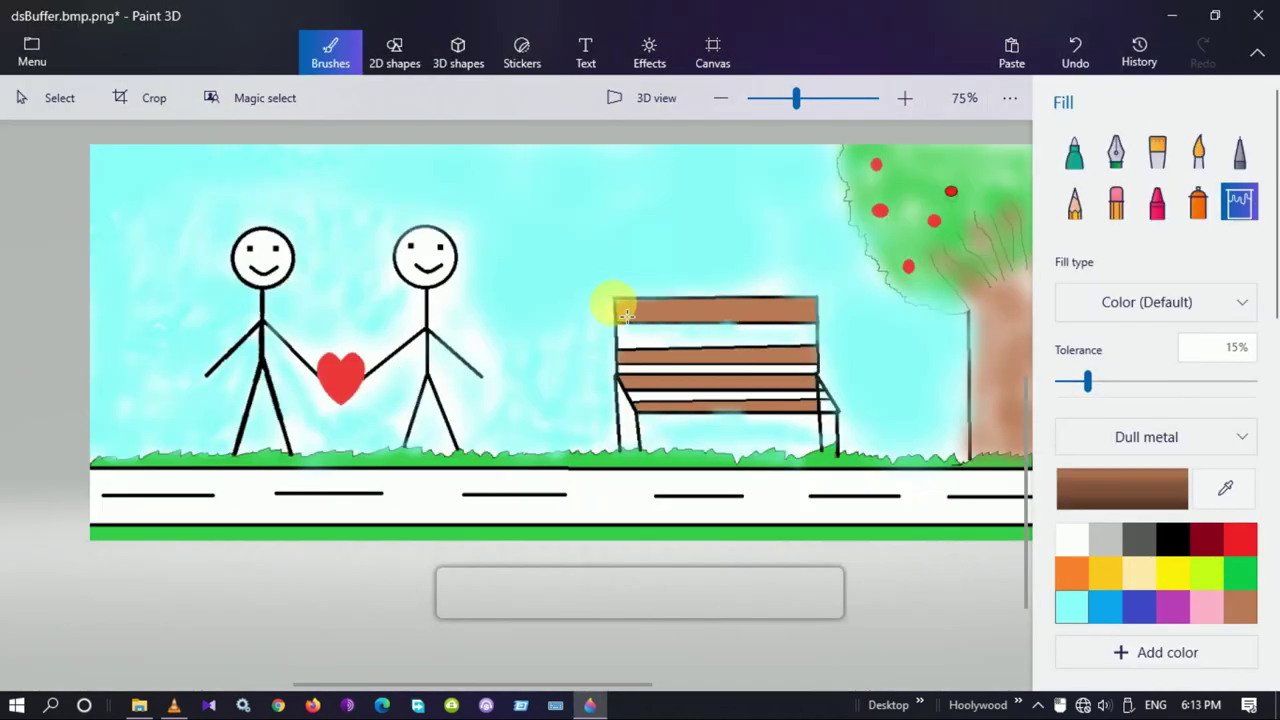
Touch up the bench seat with brown and the grass strip below the bench with green using Fill at 15% tolerance.
click(735, 393)
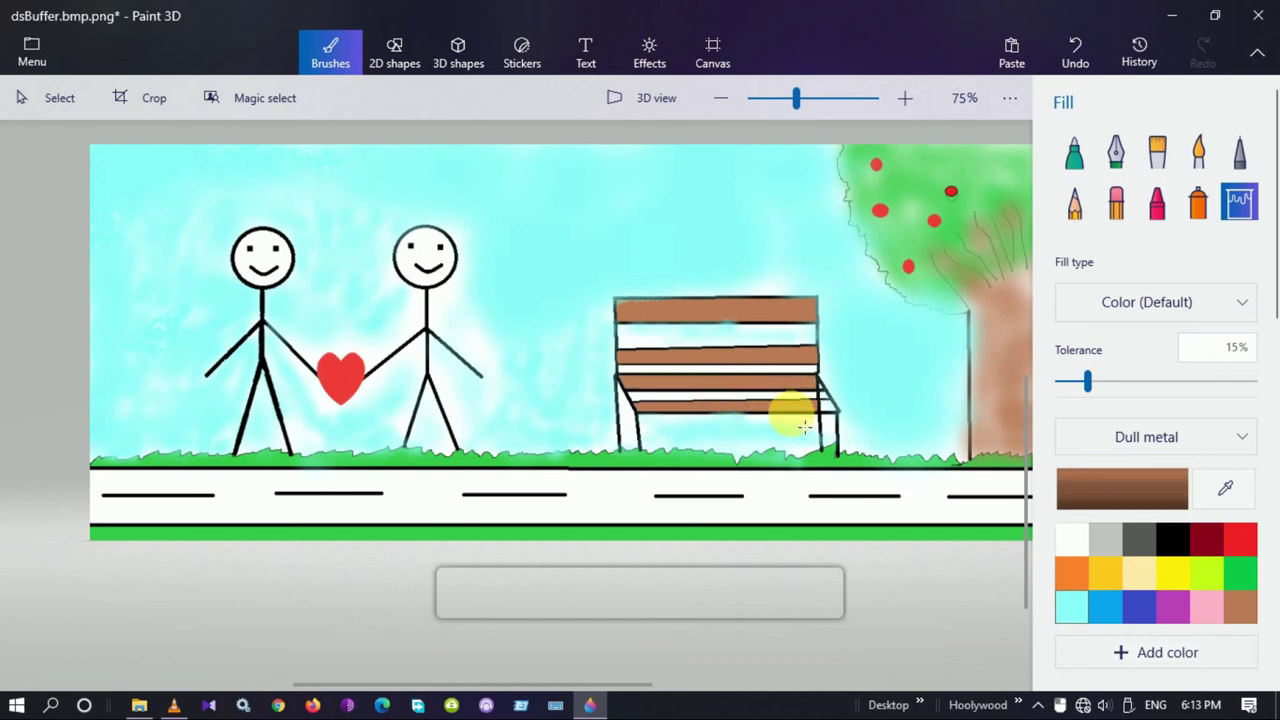
click(1240, 573)
click(663, 475)
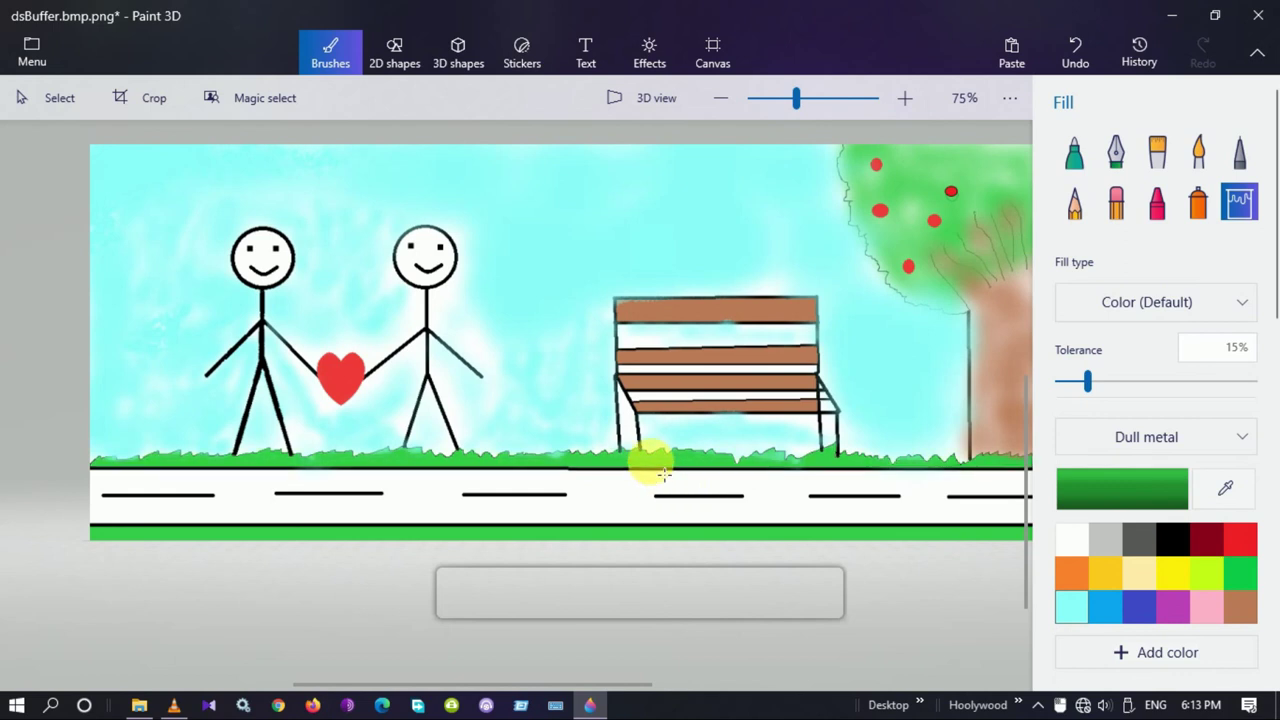